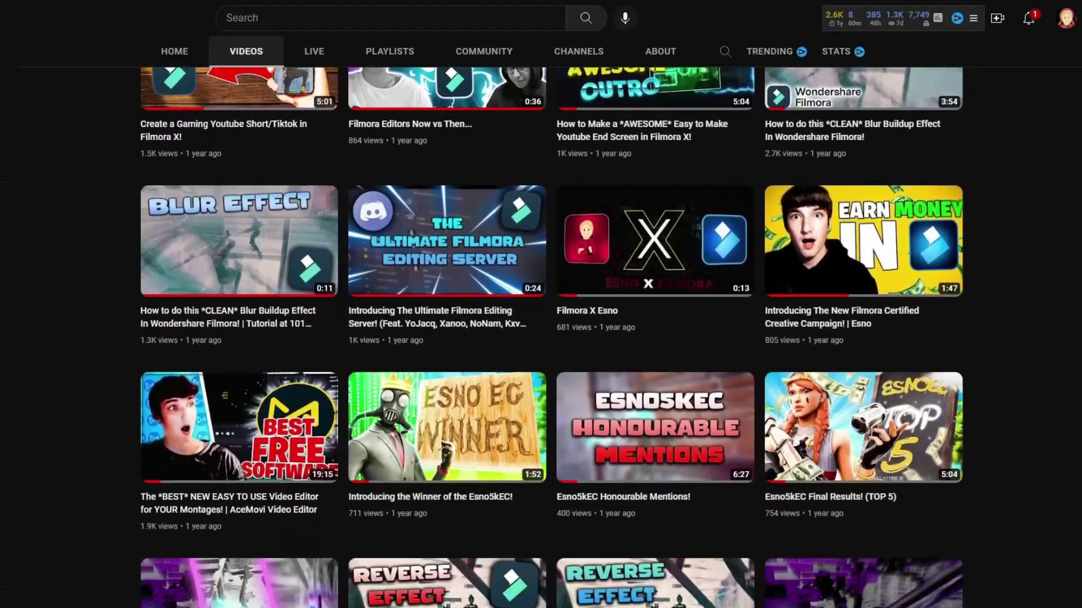
pyautogui.scroll(-7, 551, 338)
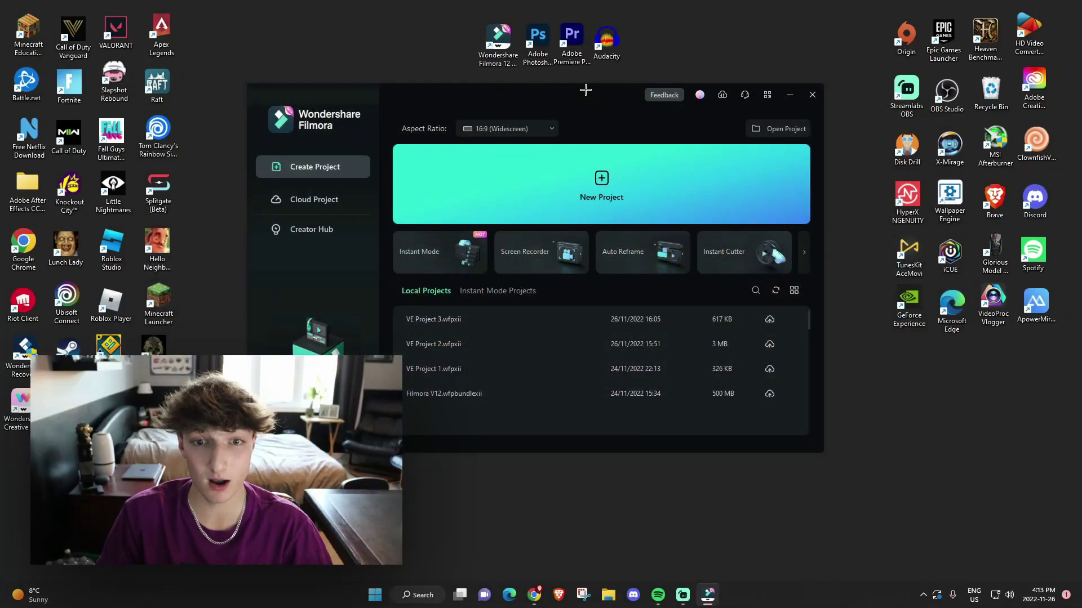
# Step: Start a new project and try the Default, Classic and preview-hiding workspace layouts
pyautogui.click(626, 183)
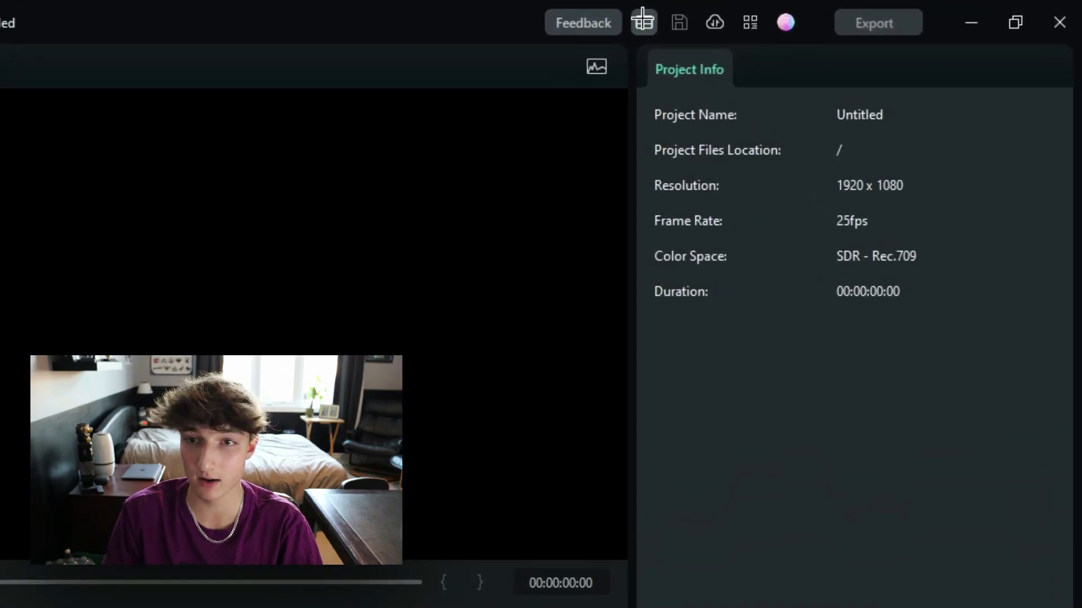
pyautogui.click(643, 22)
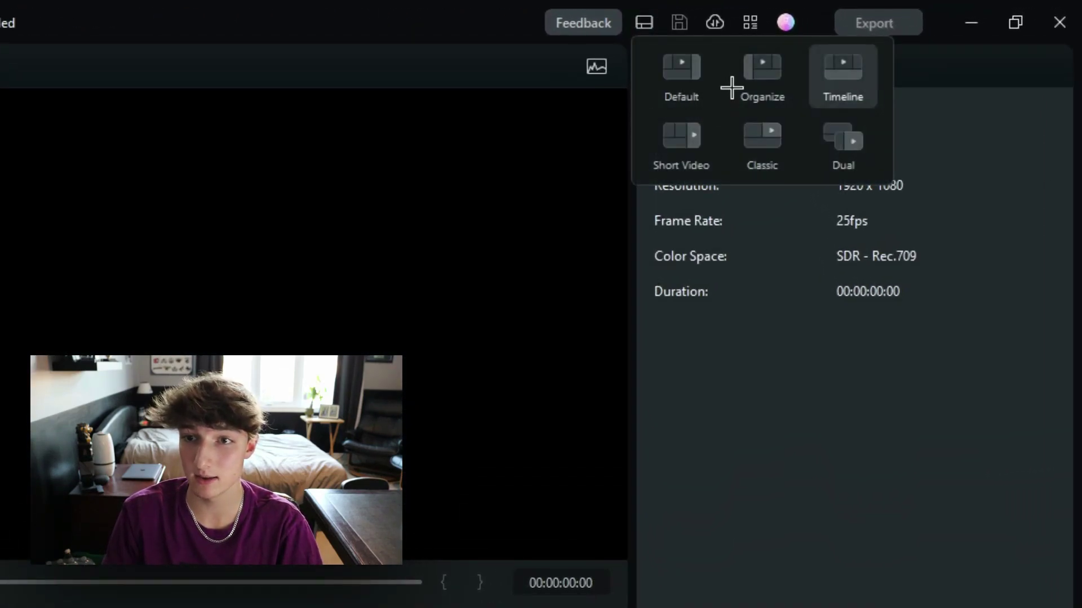
pyautogui.click(682, 71)
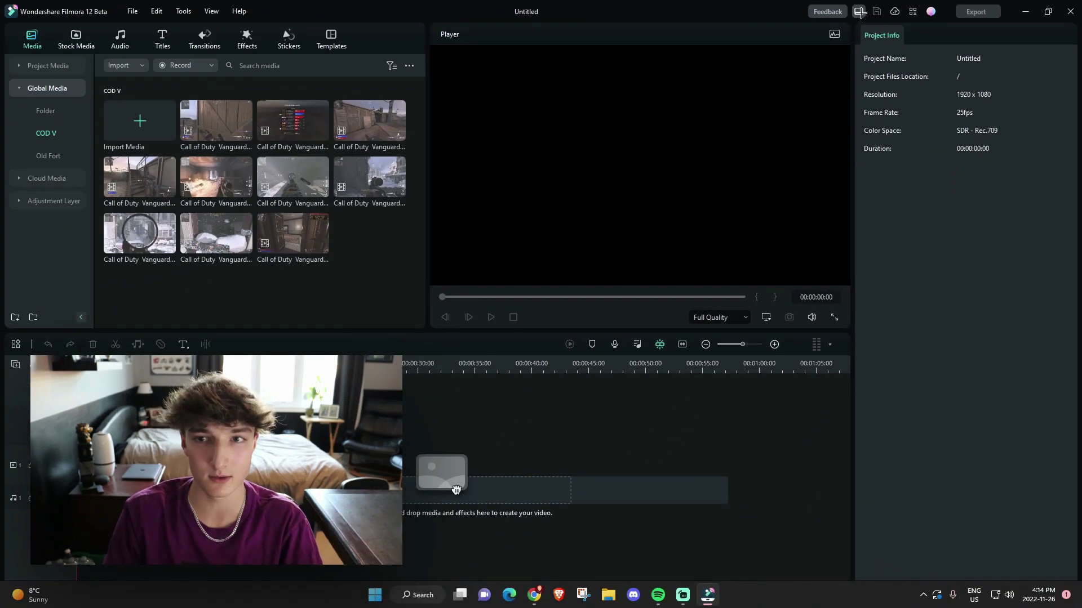
pyautogui.click(860, 12)
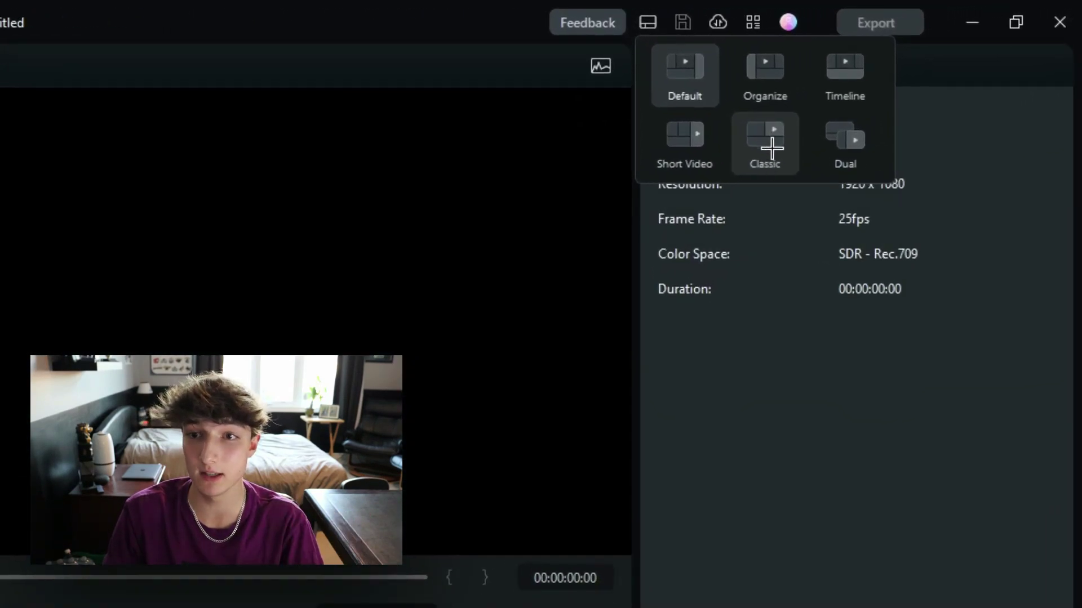
pyautogui.click(771, 148)
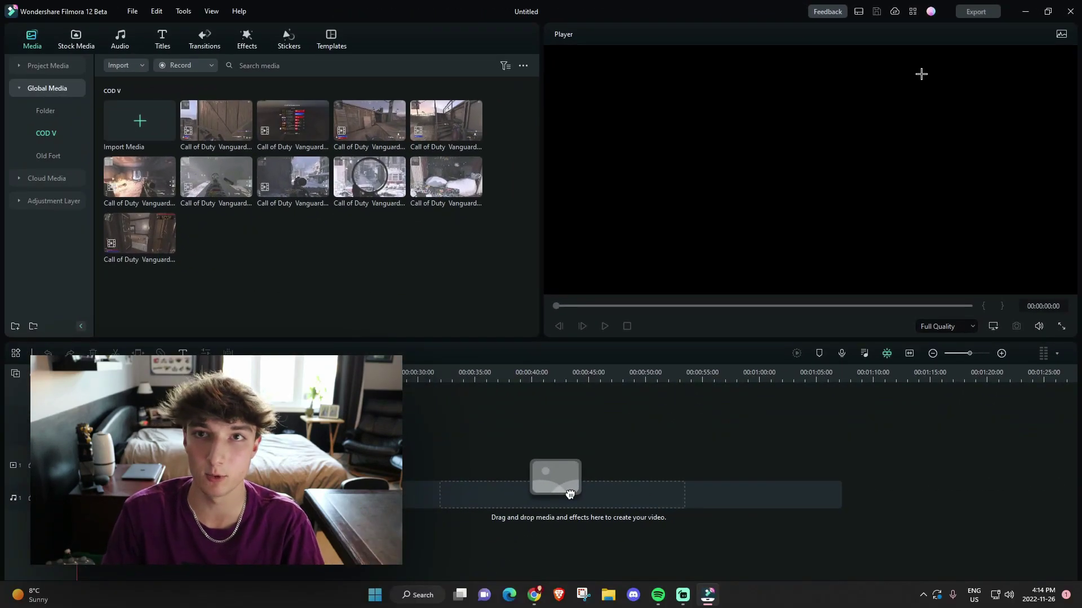
pyautogui.click(861, 11)
pyautogui.click(961, 73)
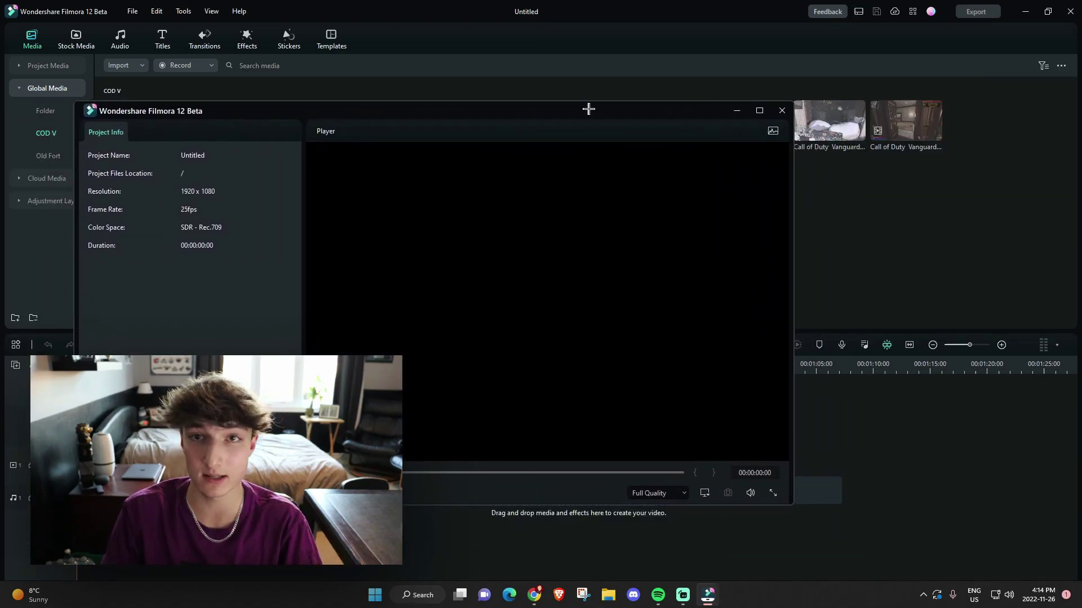
# Step: Dock the floating Player panel as a full-height right-hand column
pyautogui.moveTo(587, 106); pyautogui.dragTo(71, 67)
pyautogui.moveTo(12, 81); pyautogui.dragTo(55, 75)
pyautogui.moveTo(857, 12); pyautogui.dragTo(878, 72)
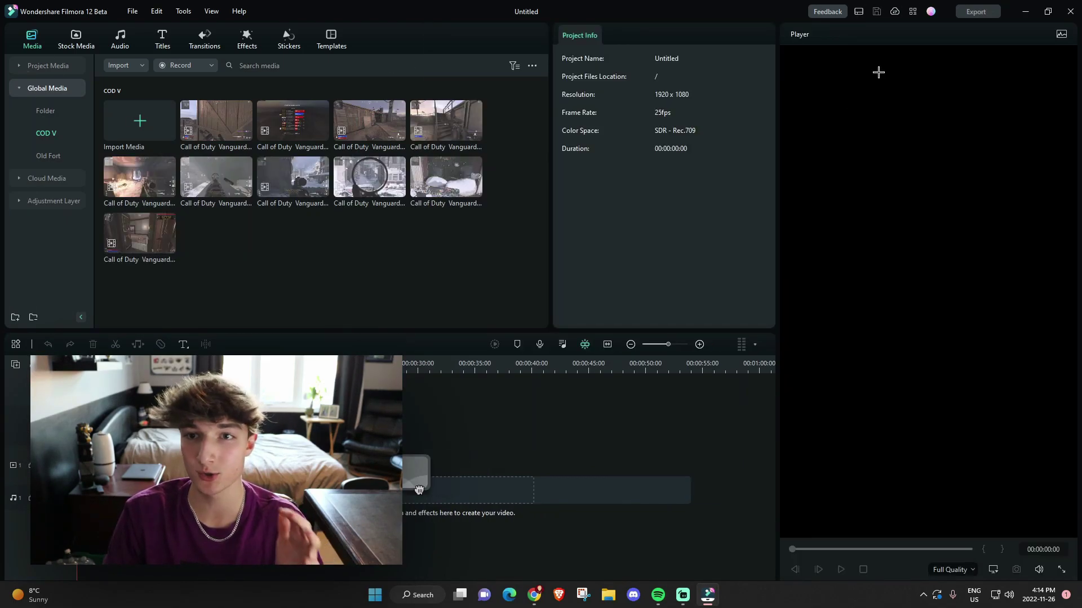
pyautogui.click(858, 12)
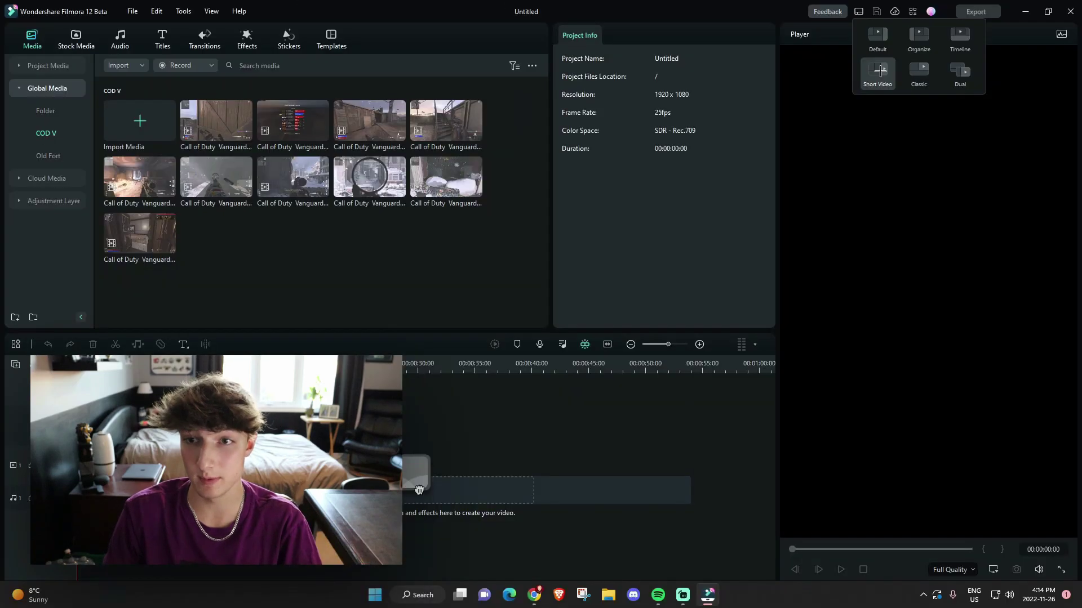
# Step: Cycle through the Organize and full-width timeline layouts, ending on a shorter side panel
pyautogui.click(918, 37)
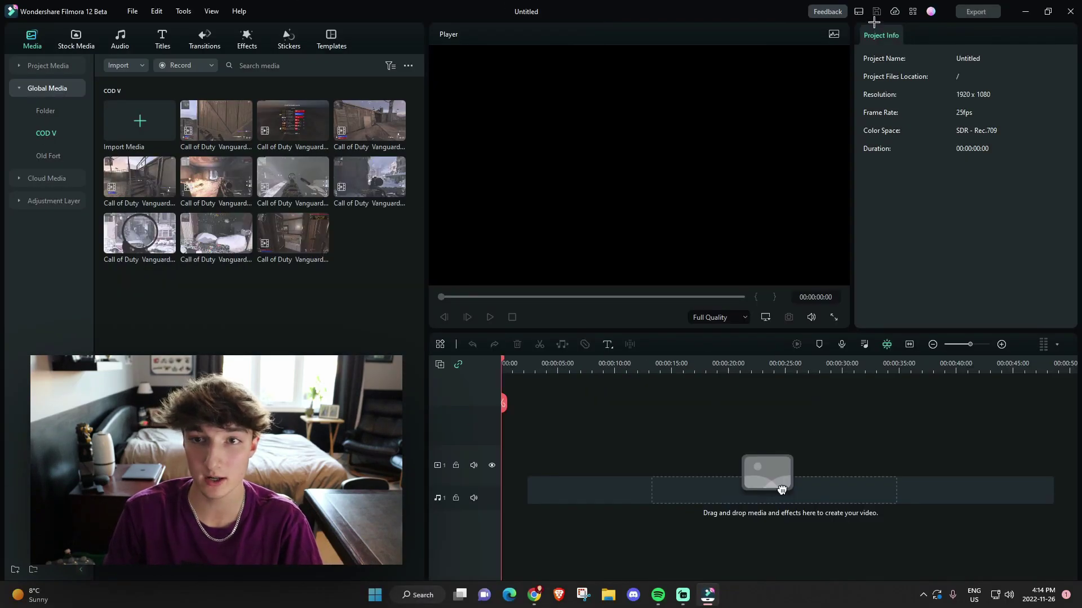
pyautogui.click(858, 11)
pyautogui.click(952, 37)
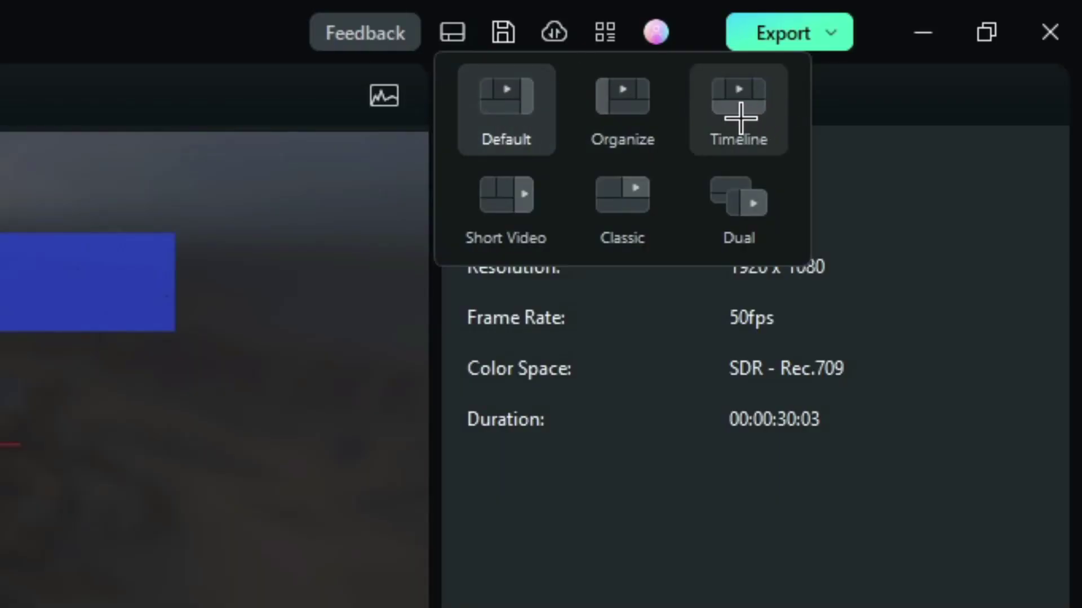
pyautogui.click(740, 118)
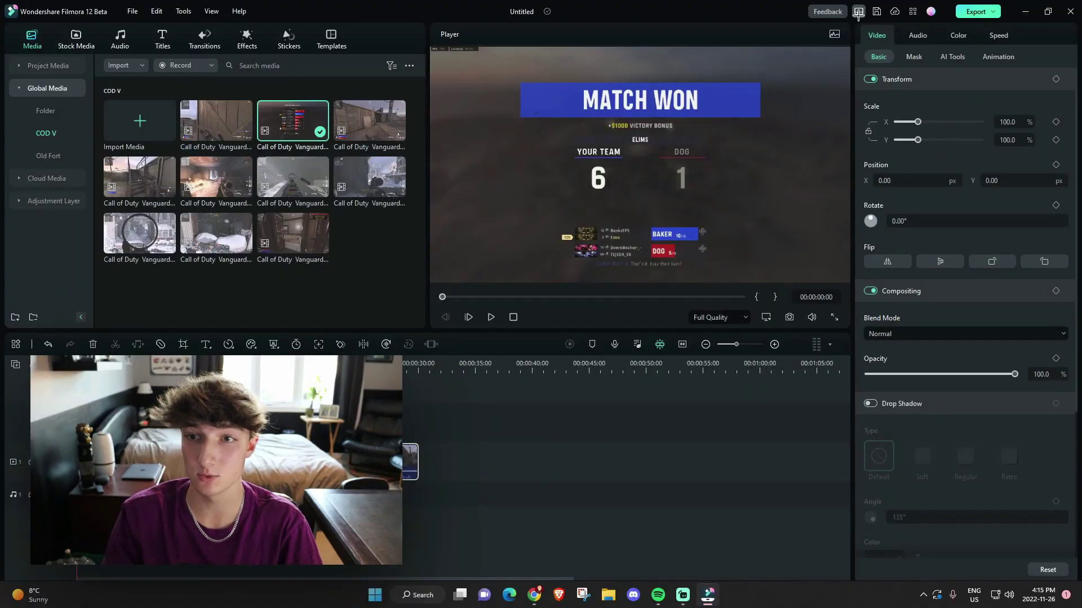
pyautogui.click(912, 11)
pyautogui.click(970, 36)
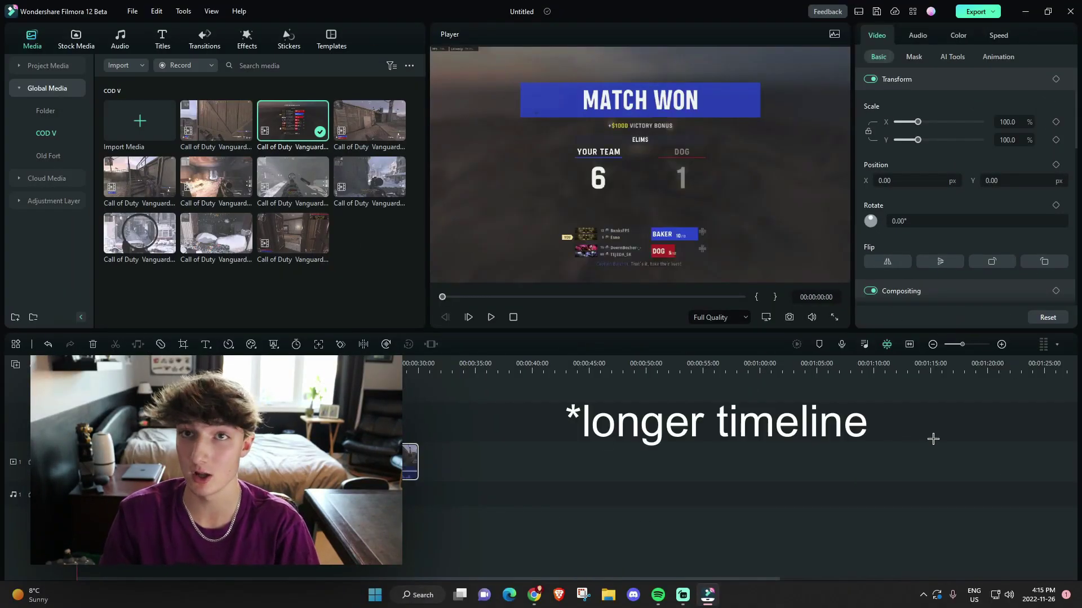
pyautogui.click(859, 11)
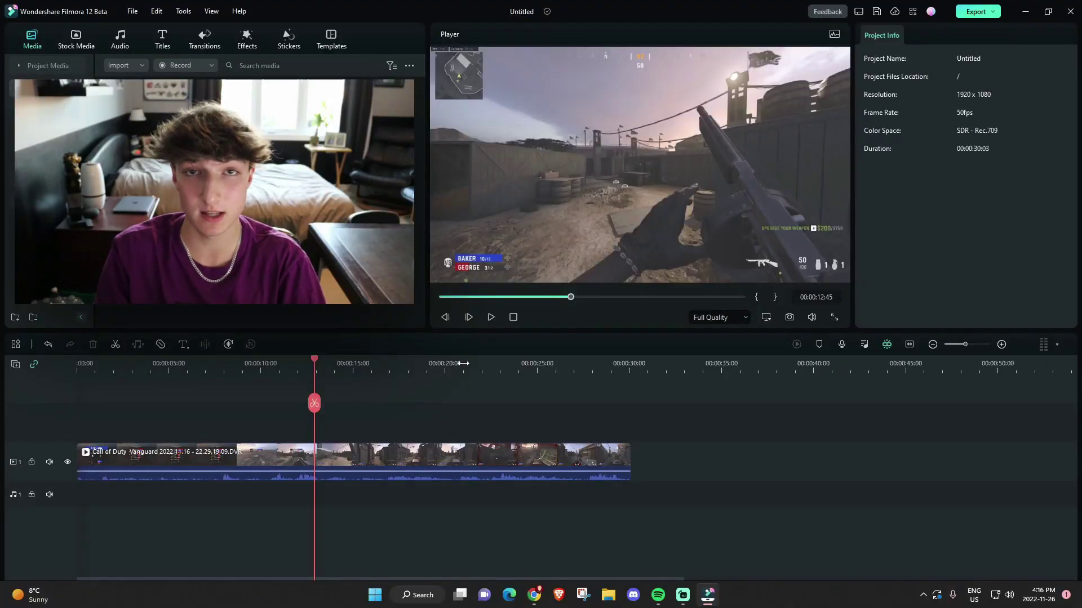
# Step: Enable Draw Mask in the gameplay clip's Video > Mask settings
pyautogui.click(418, 461)
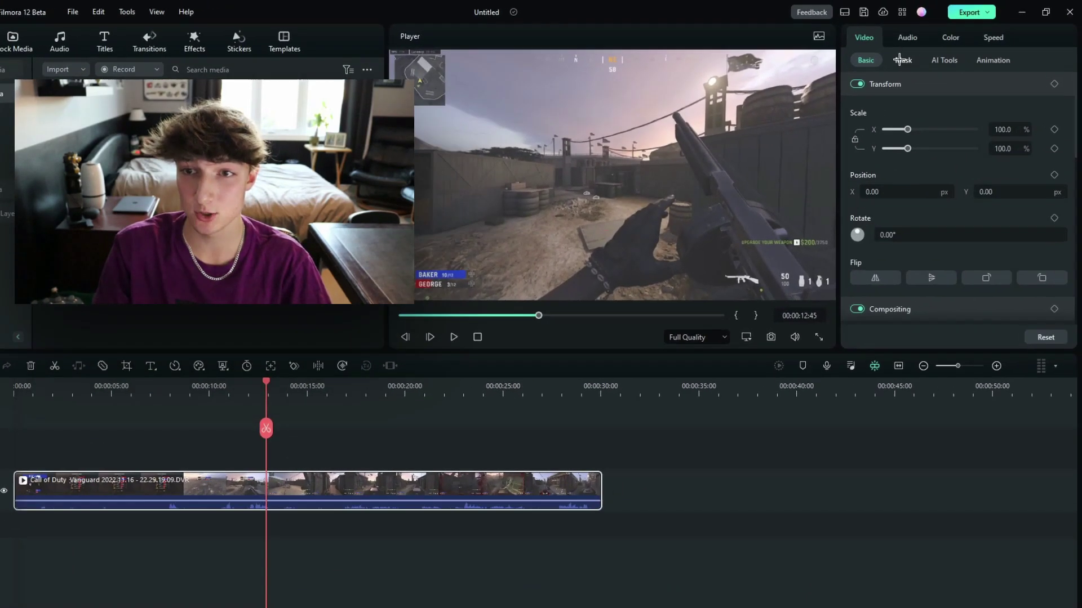
pyautogui.click(913, 57)
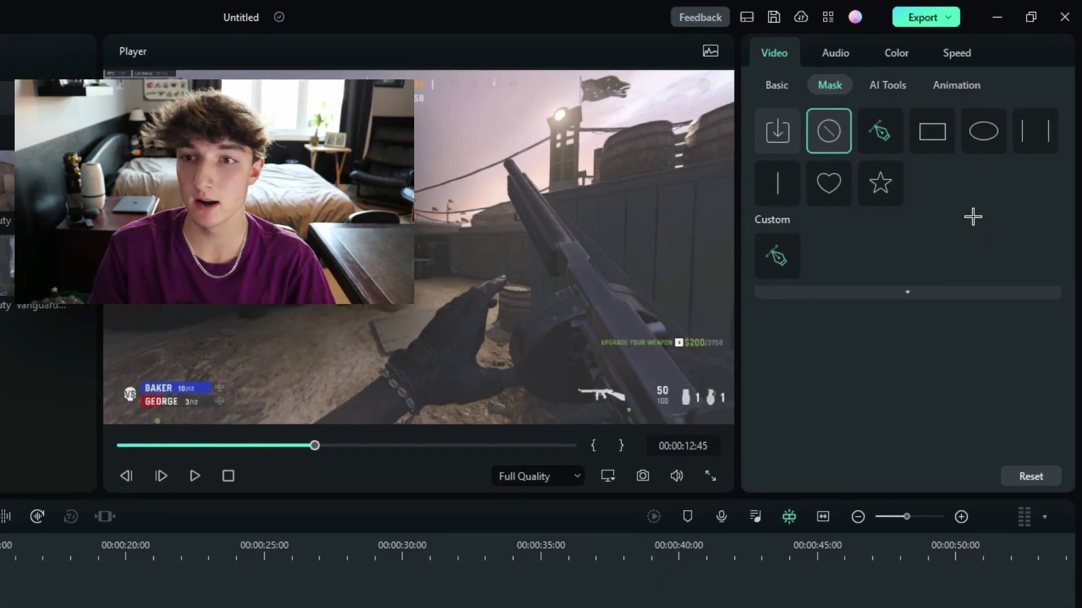
pyautogui.click(883, 129)
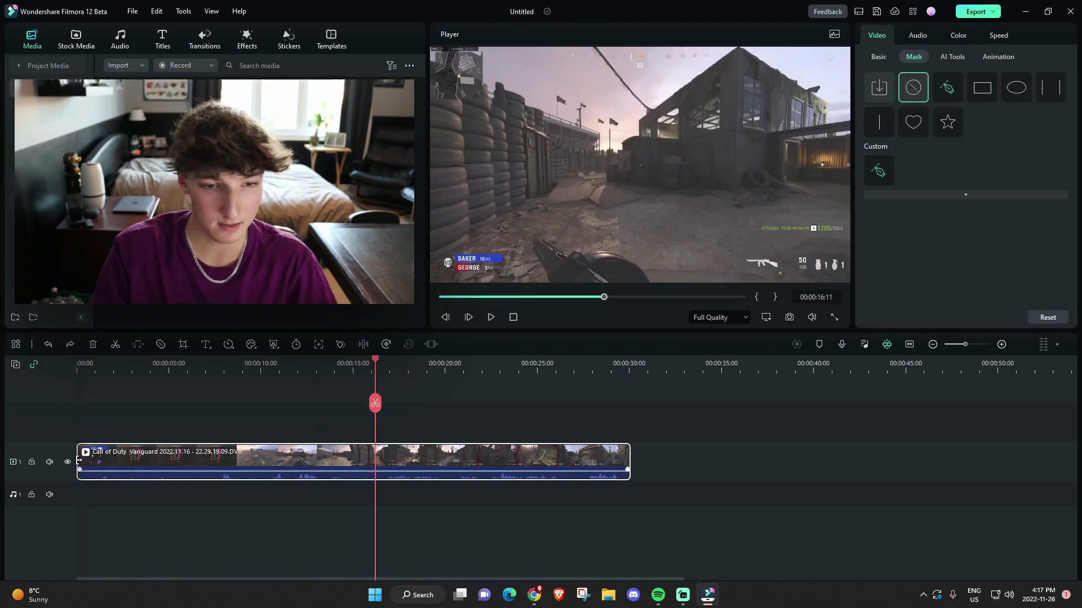
# Step: Trim the start of the gameplay clip and move the playhead to 00:00:05:13
pyautogui.moveTo(78, 461); pyautogui.dragTo(428, 461)
pyautogui.click(172, 378)
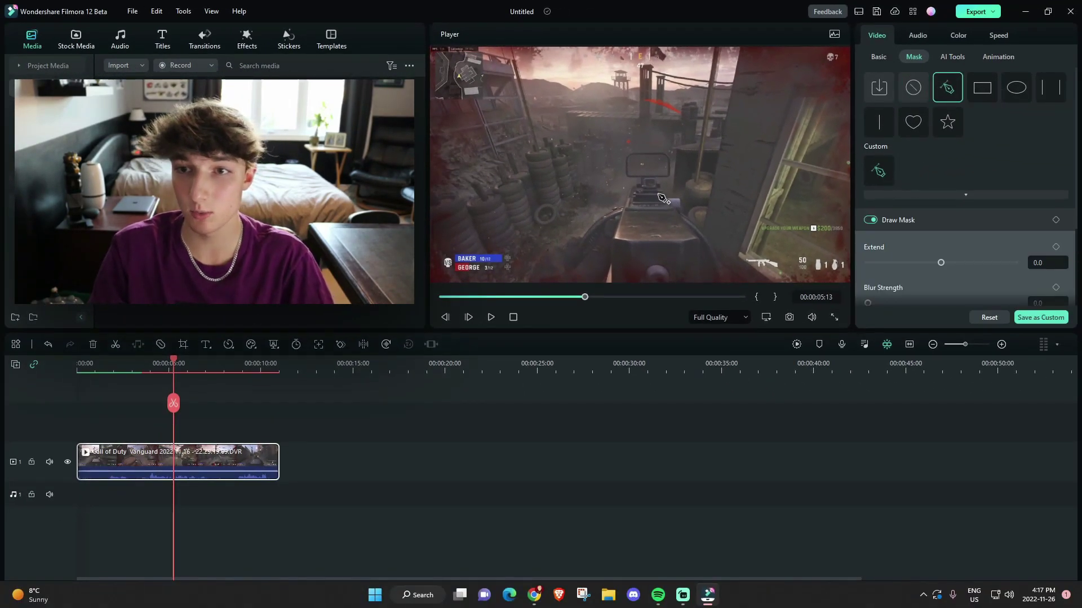
pyautogui.scroll(-2, 953, 218)
pyautogui.scroll(-1, 954, 218)
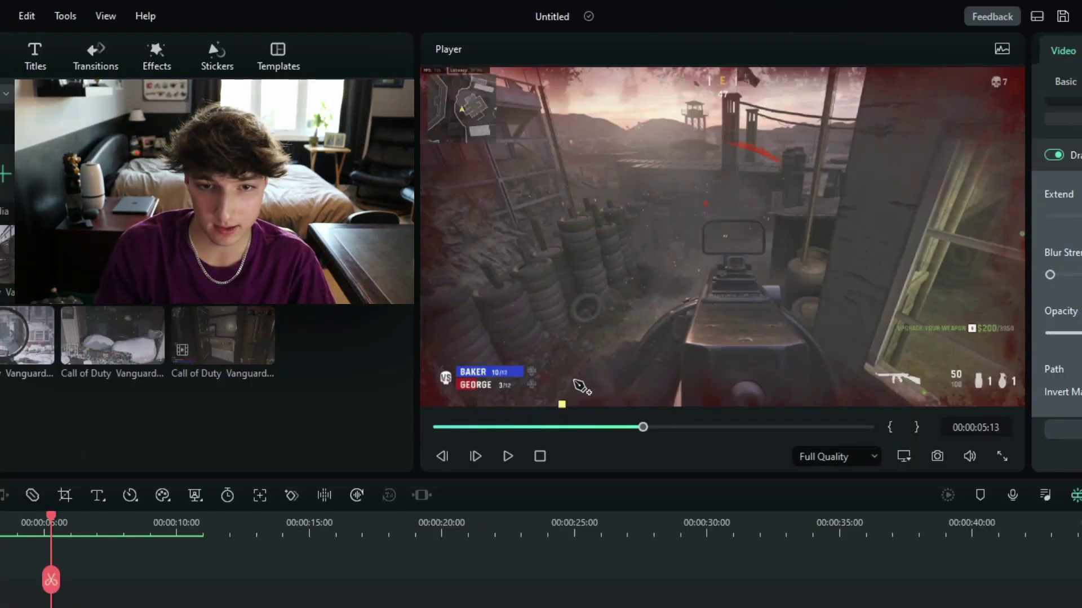
# Step: Place mask points along the gun's lower edge and up toward the sight
pyautogui.click(588, 362)
pyautogui.click(605, 356)
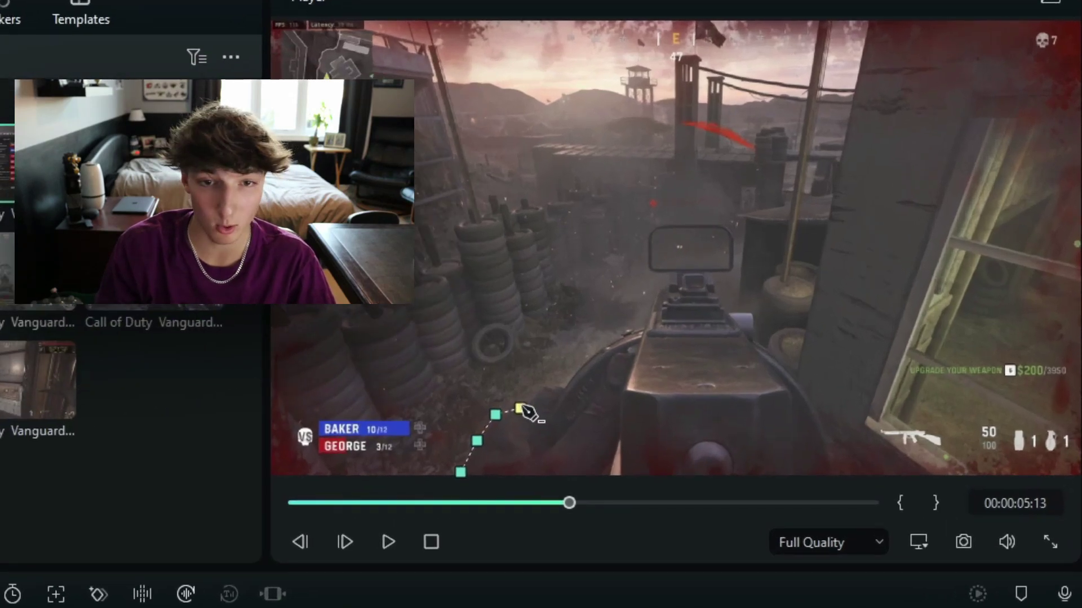
pyautogui.moveTo(523, 413); pyautogui.dragTo(548, 416)
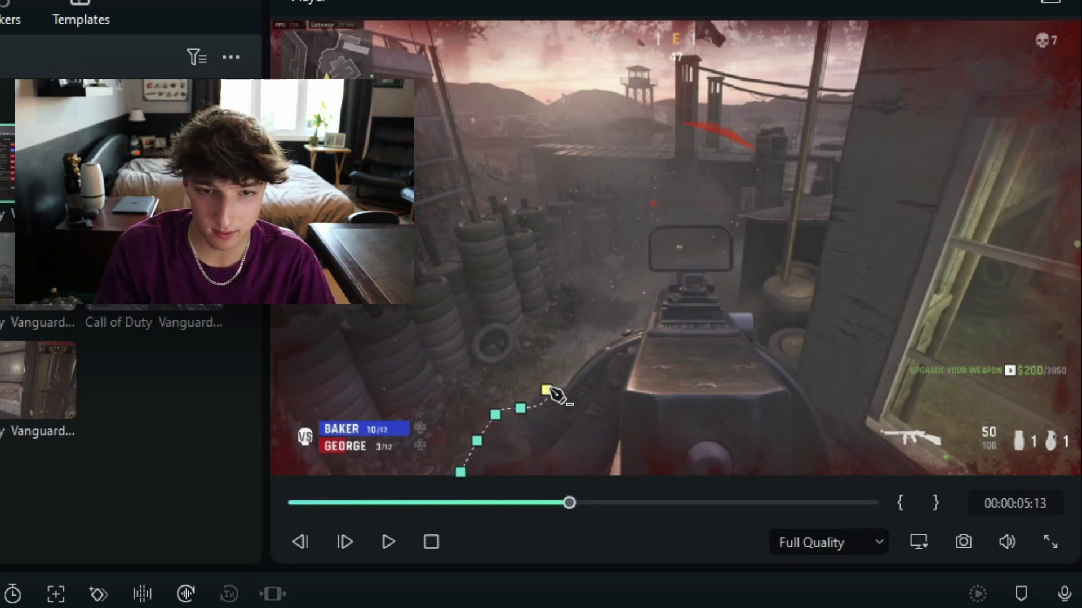
pyautogui.click(533, 398)
pyautogui.click(569, 393)
pyautogui.click(575, 376)
pyautogui.click(595, 355)
pyautogui.click(621, 336)
pyautogui.click(645, 328)
pyautogui.click(661, 291)
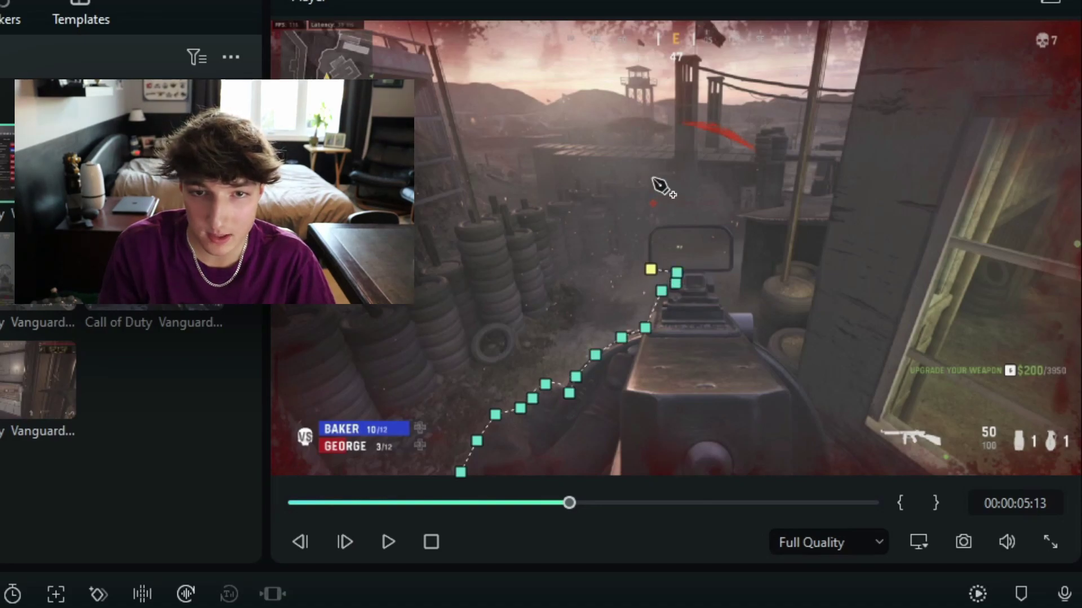
pyautogui.click(650, 229)
pyautogui.click(665, 226)
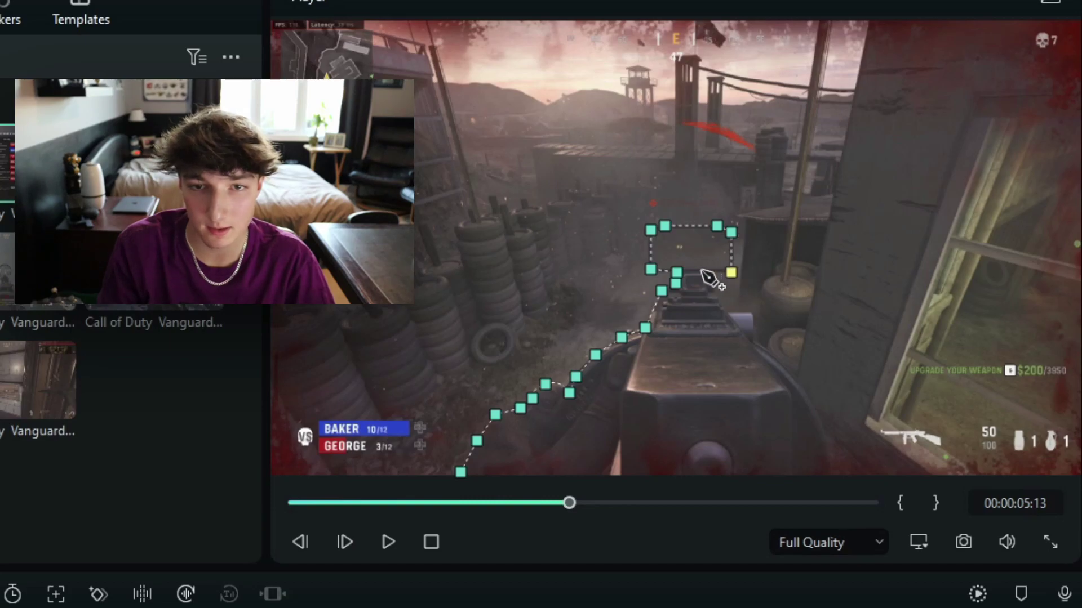
# Step: Trace the mask around the sight and down the right side, then close it
pyautogui.click(701, 271)
pyautogui.click(708, 294)
pyautogui.click(726, 312)
pyautogui.click(752, 342)
pyautogui.click(788, 372)
pyautogui.click(807, 397)
pyautogui.click(827, 451)
pyautogui.click(830, 475)
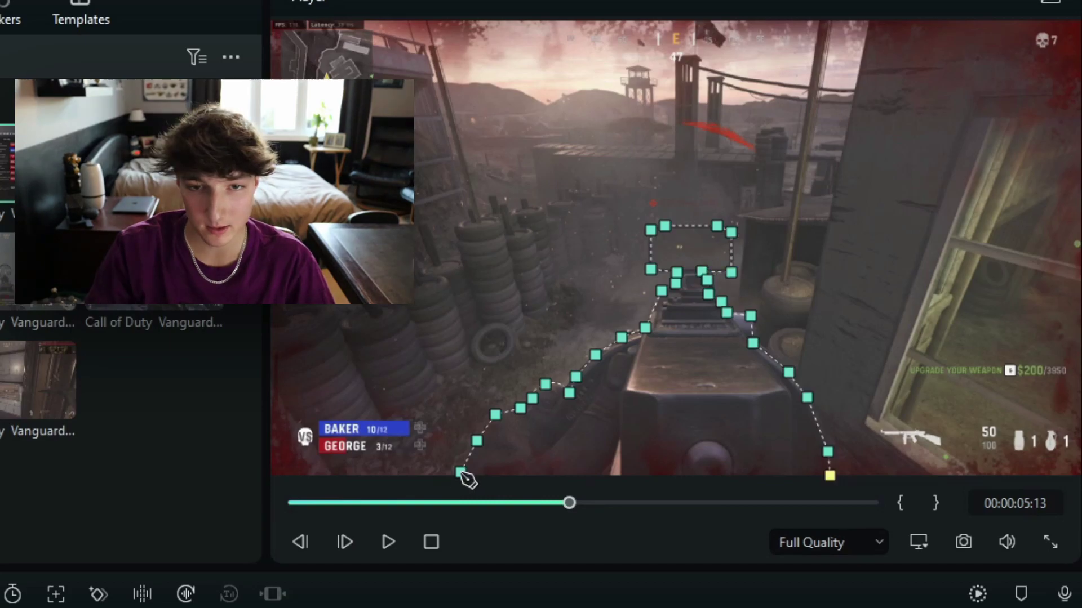
pyautogui.click(461, 472)
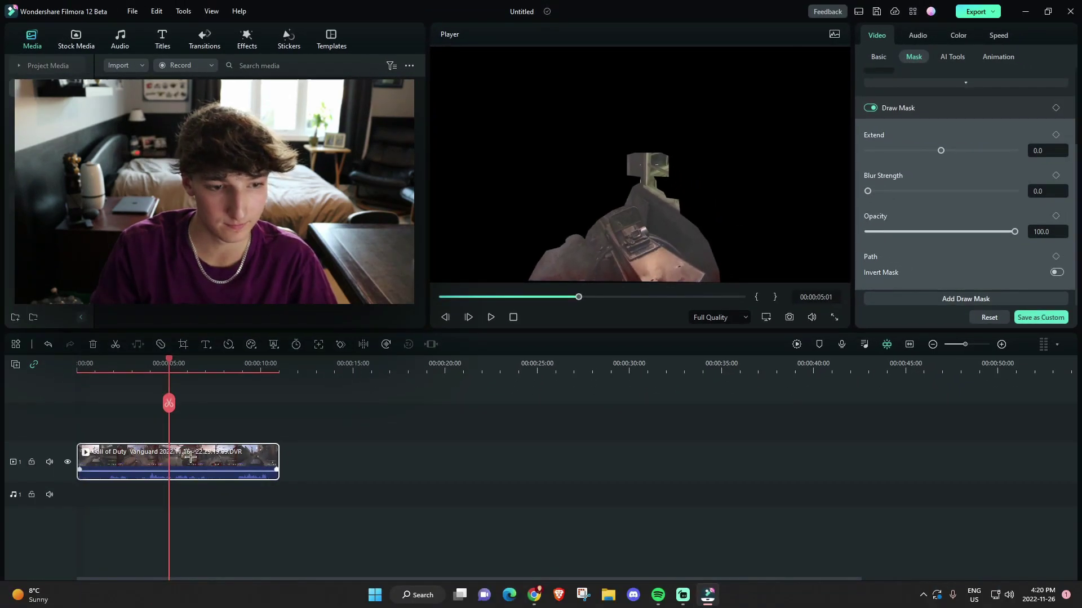
# Step: Split the clip at the playhead and set a mask keyframe at 00:00:05:14
pyautogui.hotkey('ctrl', 'b')
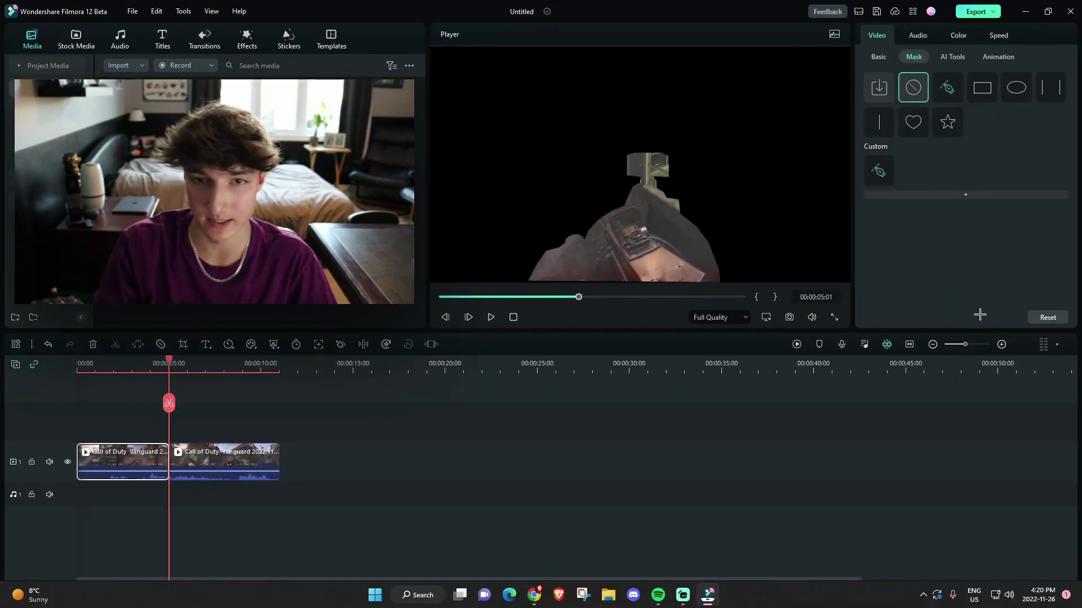
pyautogui.click(157, 362)
pyautogui.moveTo(157, 362); pyautogui.dragTo(182, 363)
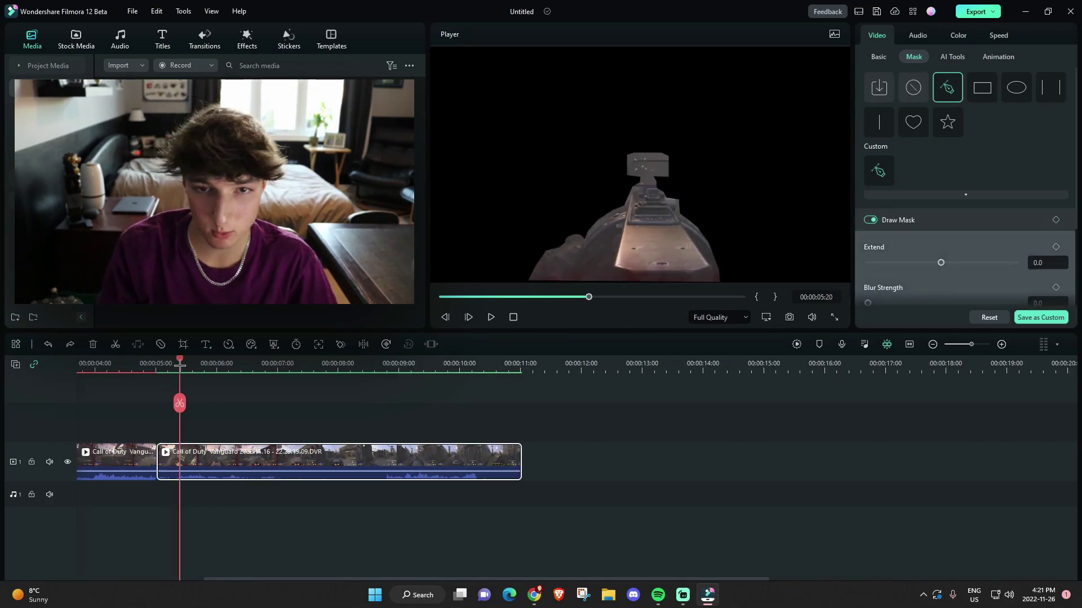
pyautogui.moveTo(178, 363); pyautogui.dragTo(173, 365)
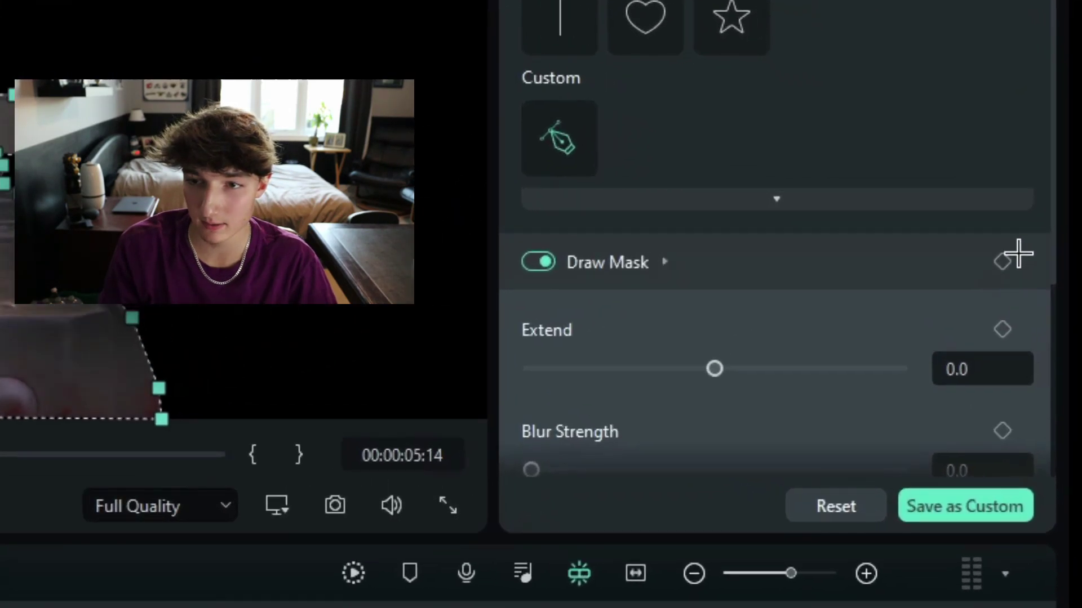
pyautogui.click(1055, 219)
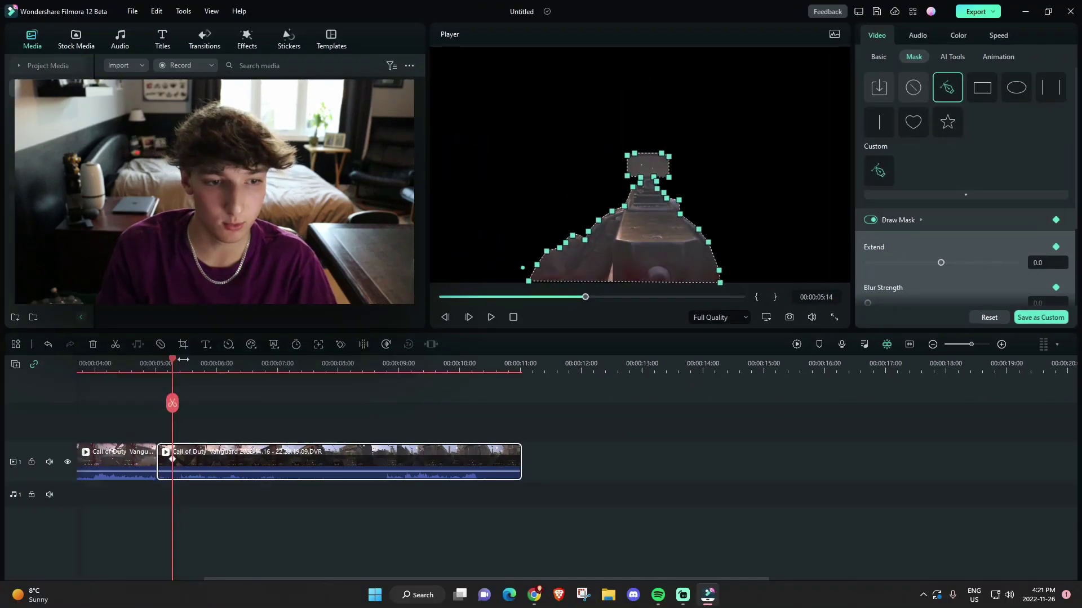
# Step: Step a few frames forward and reshape the mask's left edge to fit the gun
pyautogui.moveTo(173, 359); pyautogui.dragTo(189, 359)
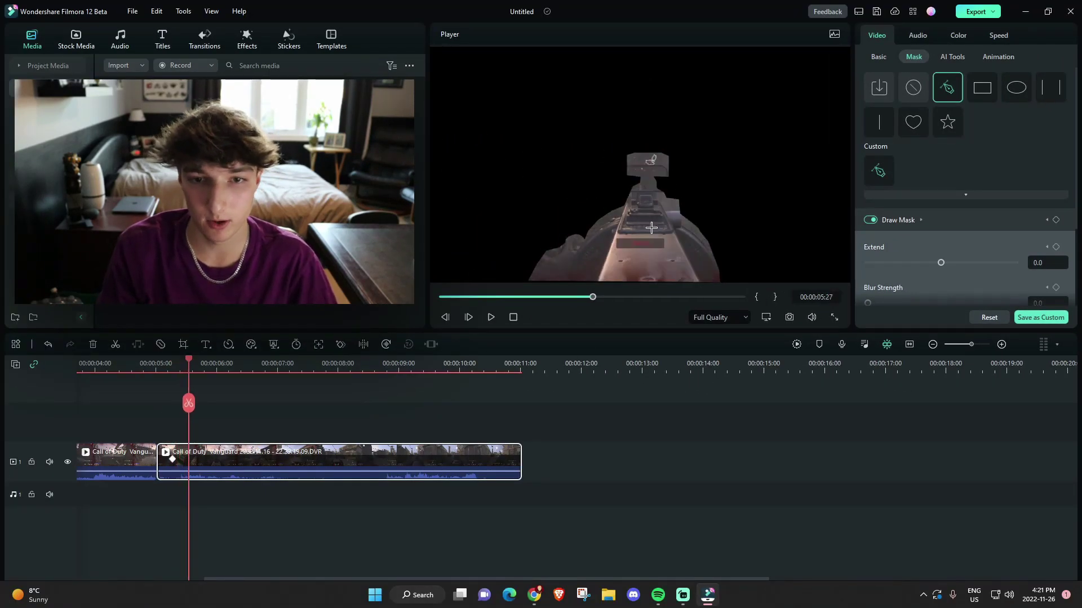
pyautogui.click(640, 208)
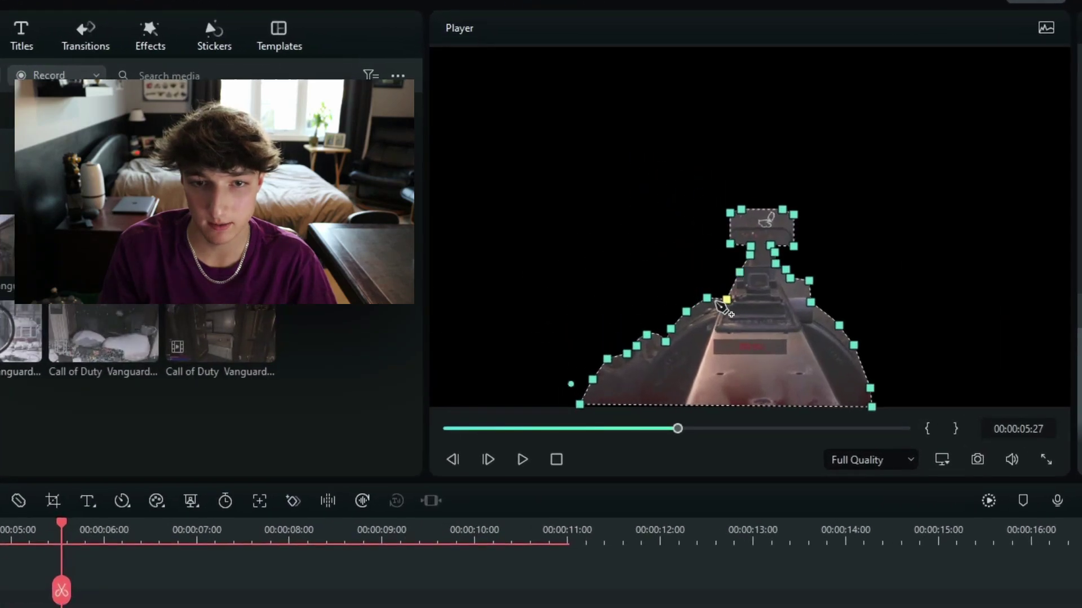
pyautogui.click(613, 218)
pyautogui.moveTo(686, 312); pyautogui.dragTo(637, 353)
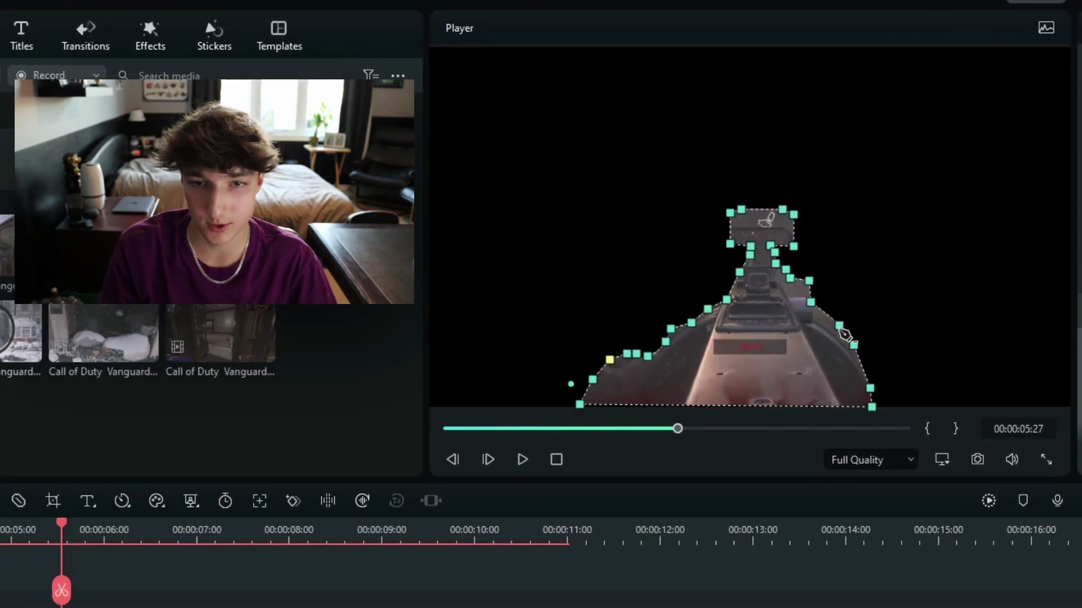
# Step: Select and delete the stray point on the mask's left edge
pyautogui.click(825, 318)
pyautogui.click(825, 319)
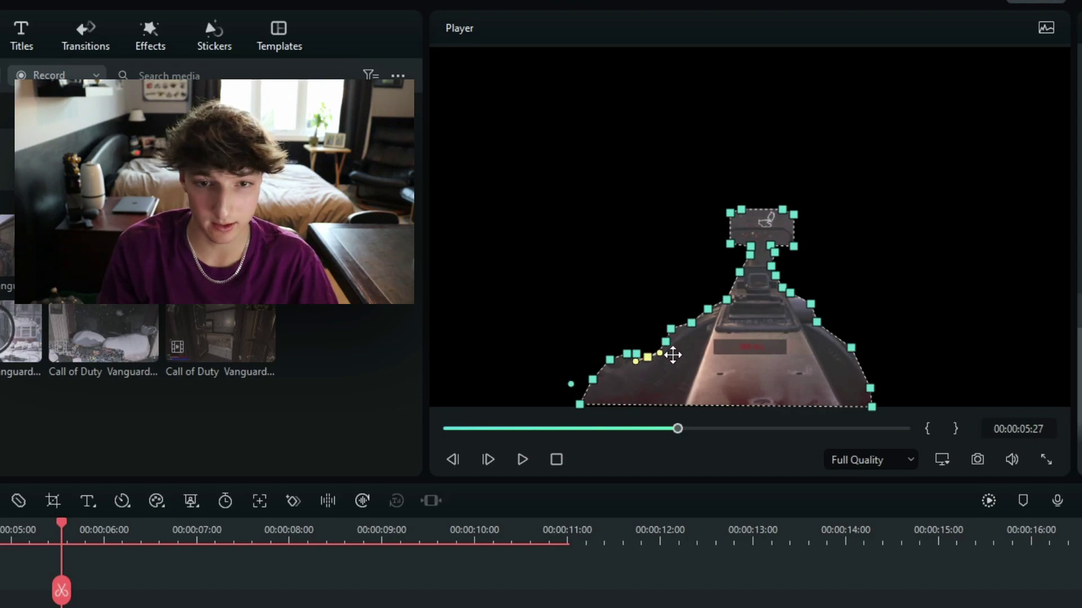
pyautogui.click(666, 344)
pyautogui.click(636, 354)
pyautogui.press('Delete')
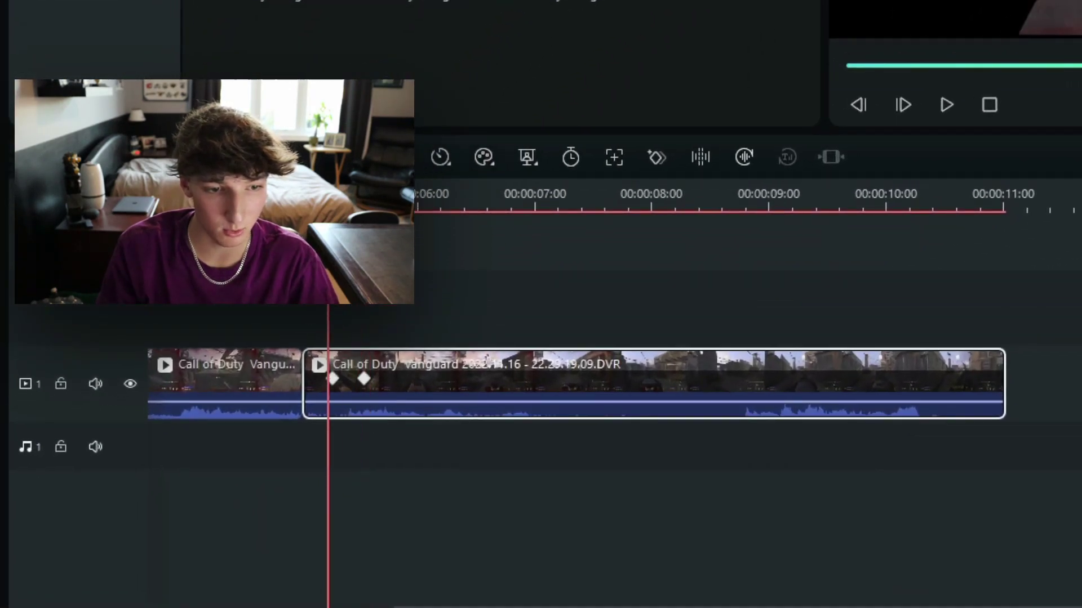
pyautogui.moveTo(328, 205)
pyautogui.mouseDown()
pyautogui.moveTo(294, 204)
pyautogui.moveTo(333, 205)
pyautogui.mouseUp()
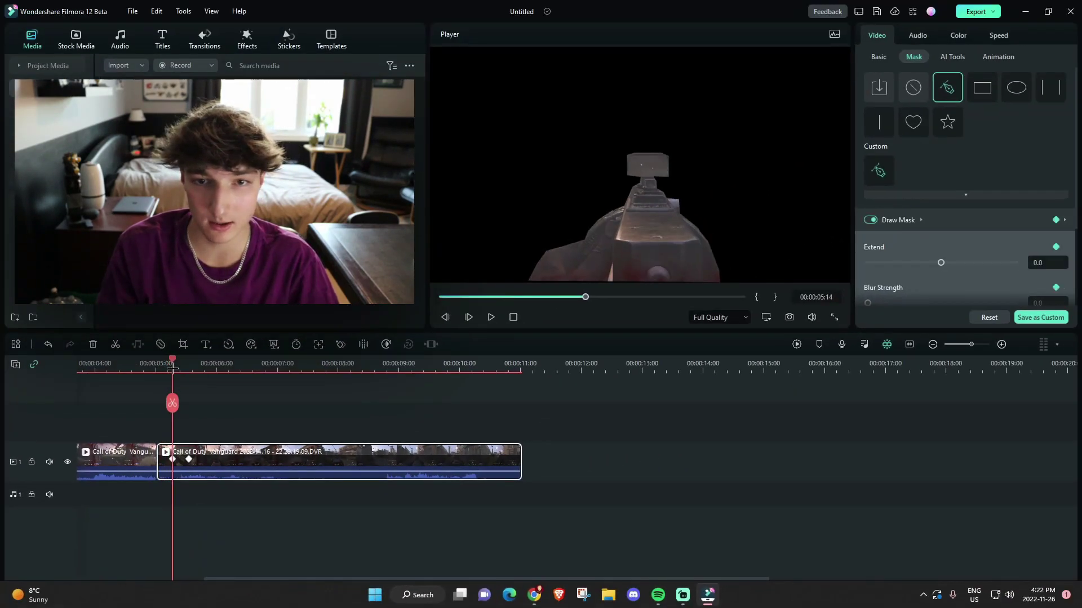
pyautogui.moveTo(172, 367); pyautogui.dragTo(199, 367)
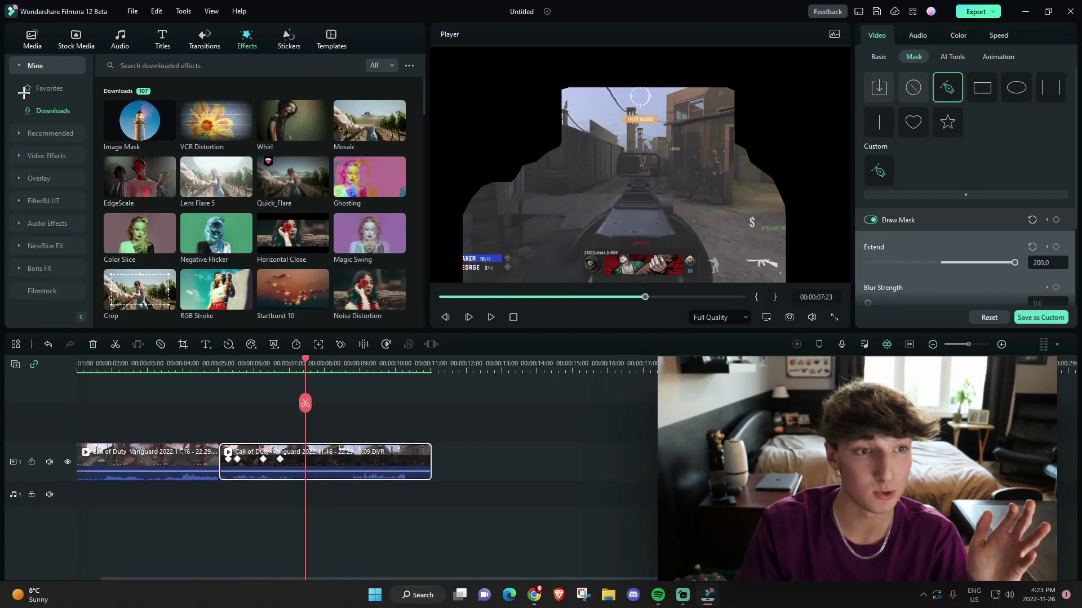
pyautogui.click(49, 88)
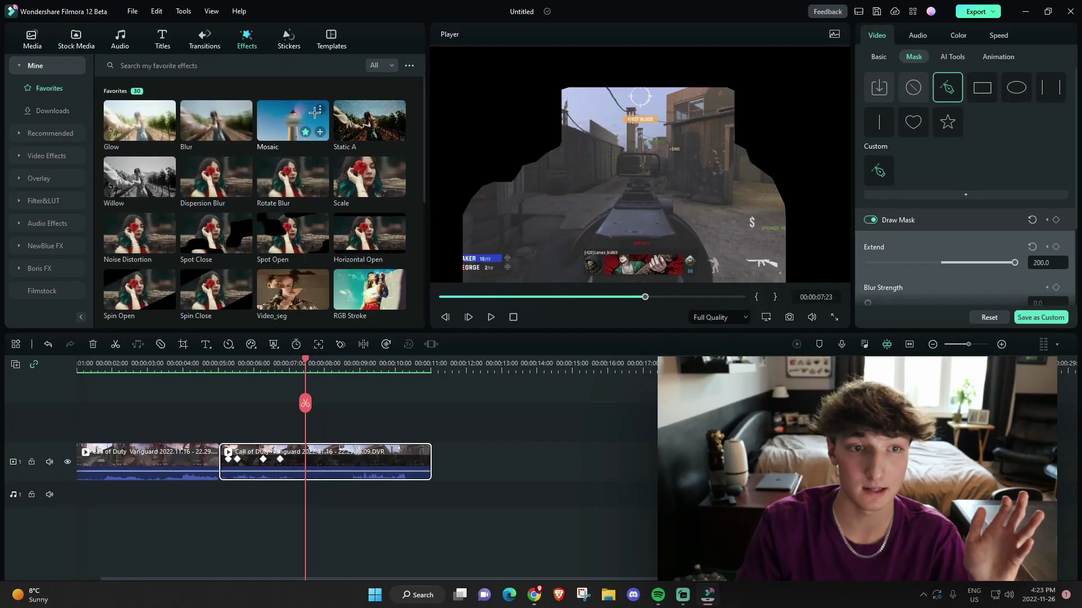
pyautogui.moveTo(292, 120); pyautogui.dragTo(342, 433)
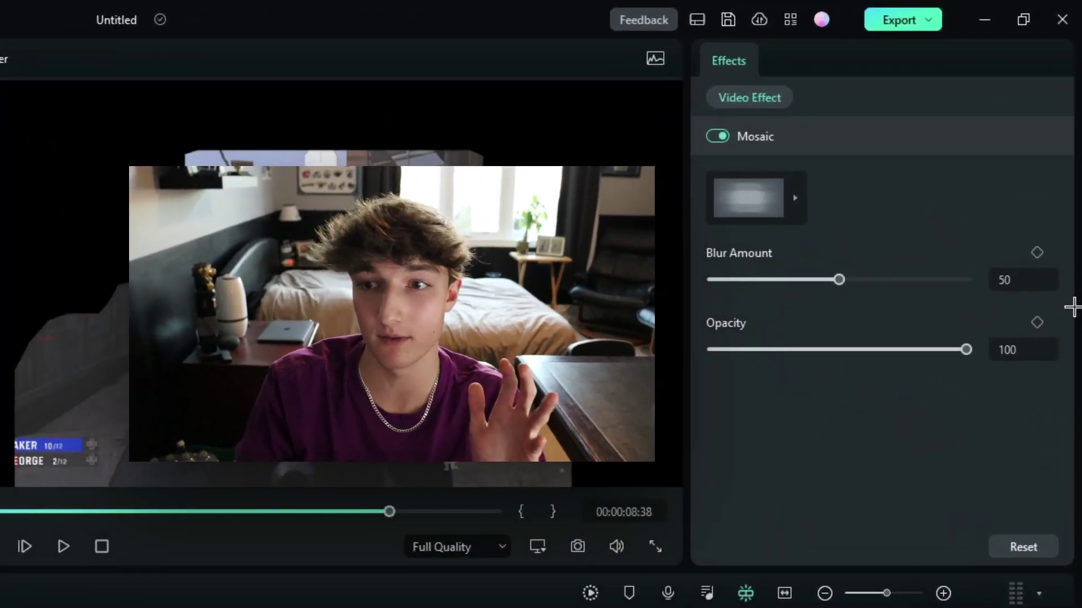
pyautogui.click(1036, 322)
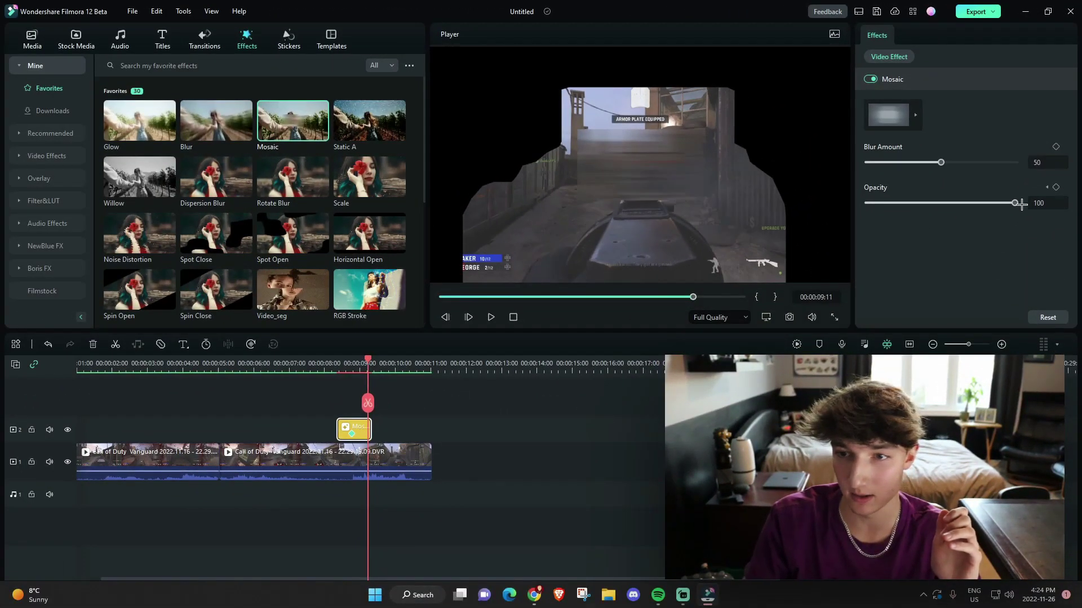
pyautogui.moveTo(999, 248); pyautogui.dragTo(816, 248)
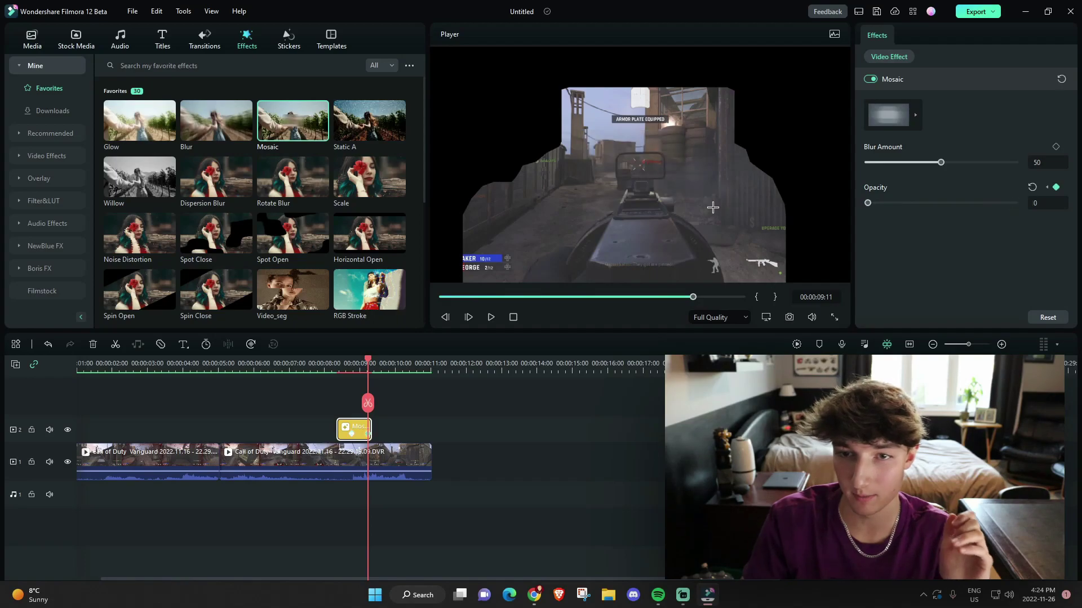
pyautogui.click(351, 361)
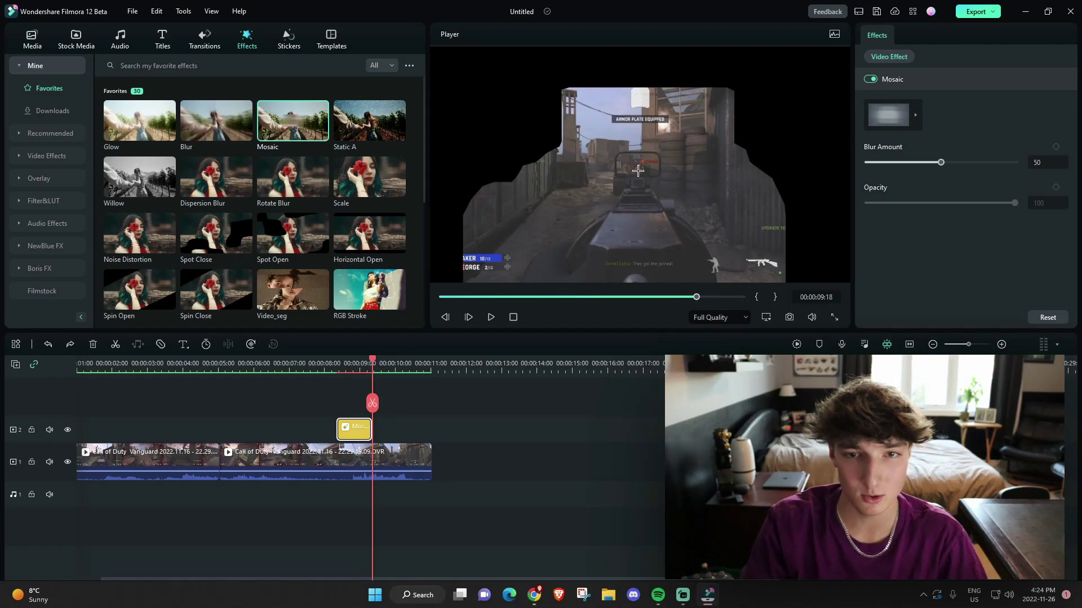
pyautogui.click(638, 170)
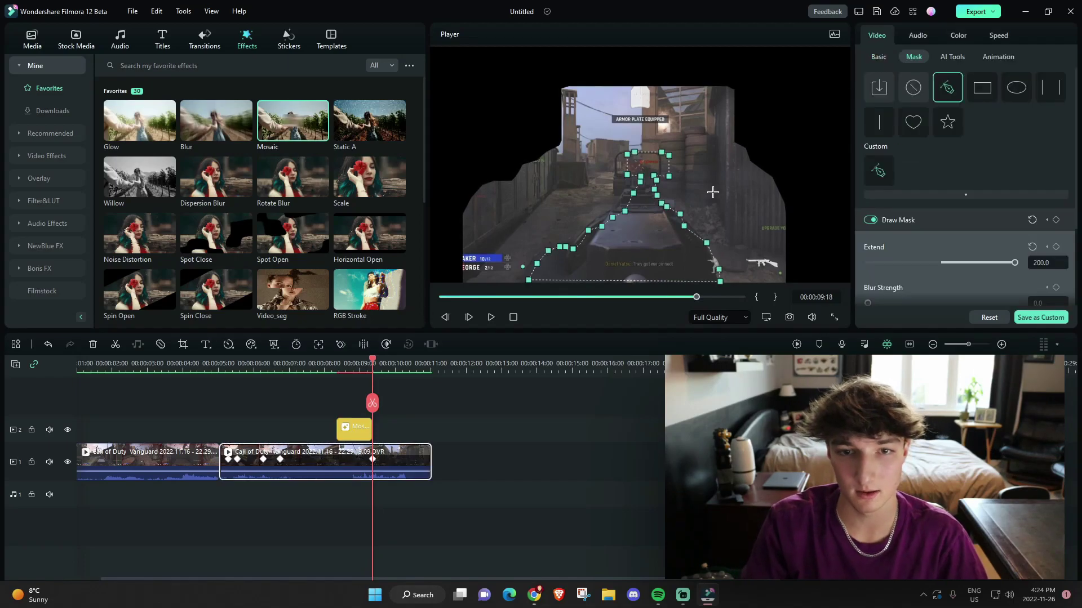
pyautogui.click(514, 422)
pyautogui.hotkey('ctrl', 'z')
# Step: Place the Utility Shape Mask effect on track 2 and shift it earlier
pyautogui.click(61, 155)
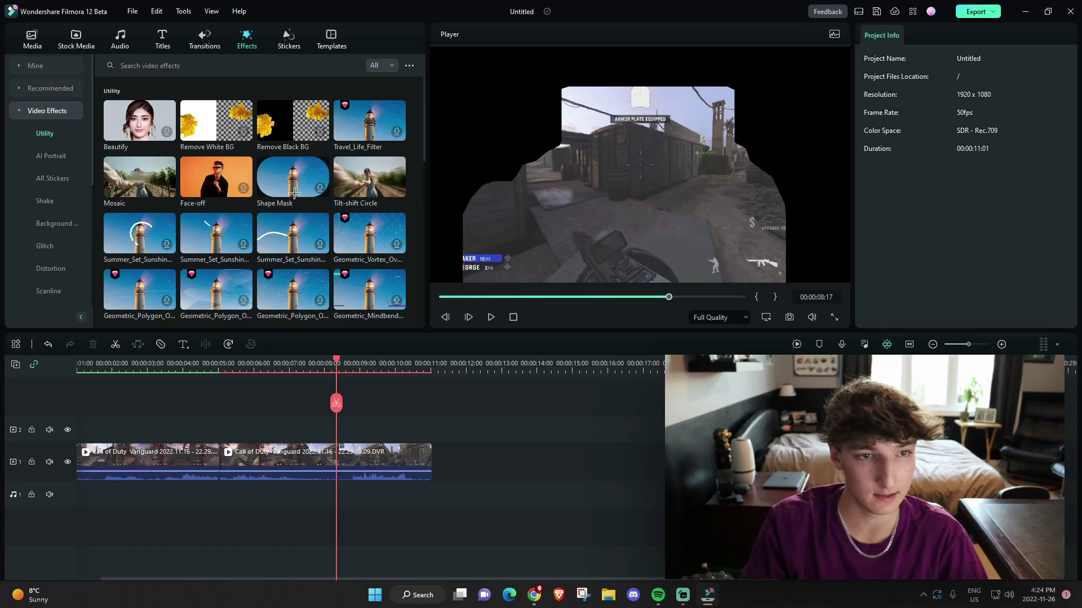
pyautogui.moveTo(293, 177); pyautogui.dragTo(352, 431)
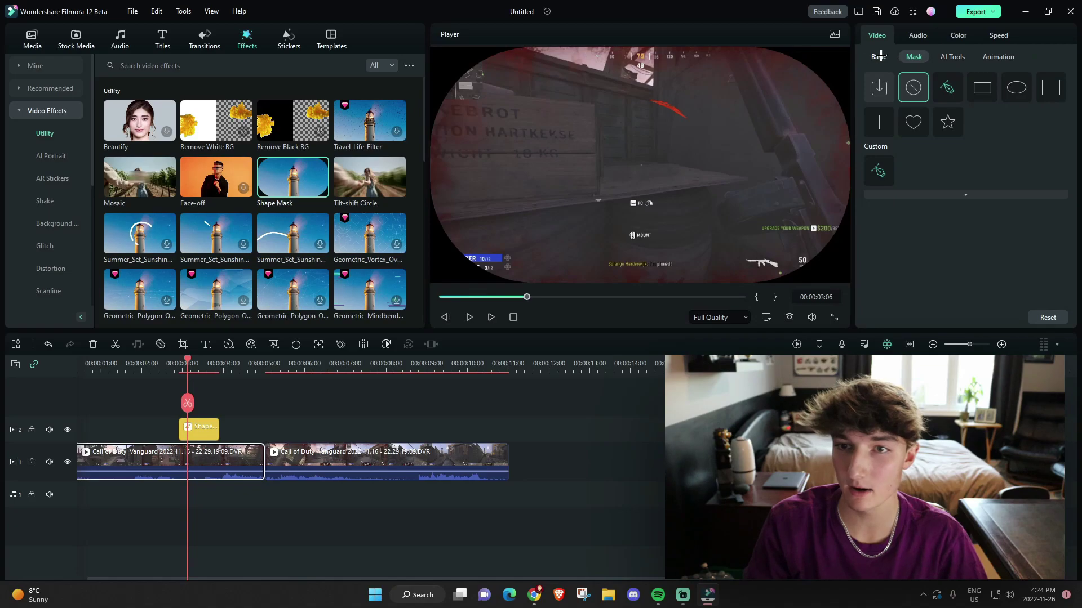
pyautogui.click(879, 56)
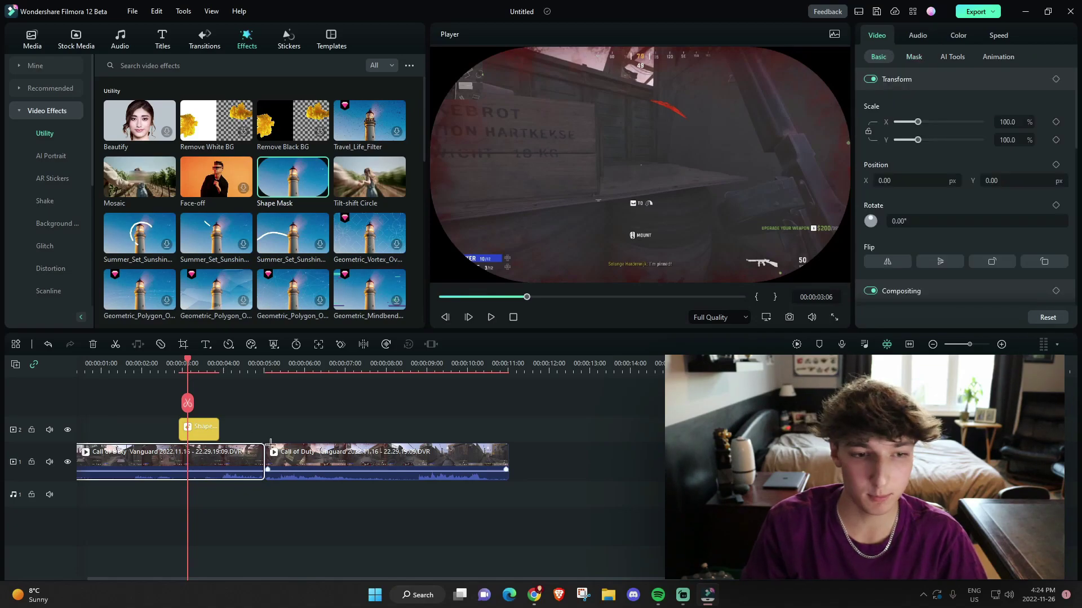
pyautogui.moveTo(198, 433); pyautogui.dragTo(166, 432)
# Step: Add a Width keyframe to the Shape Mask and narrow its Width to 47.5
pyautogui.click(158, 365)
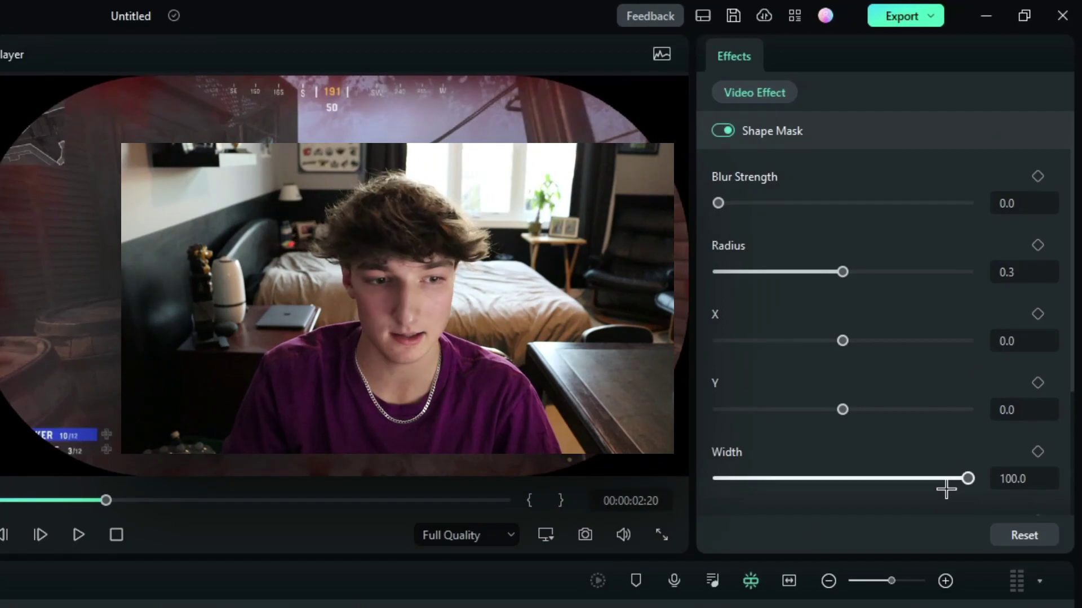
pyautogui.click(1037, 452)
pyautogui.moveTo(968, 478); pyautogui.dragTo(838, 479)
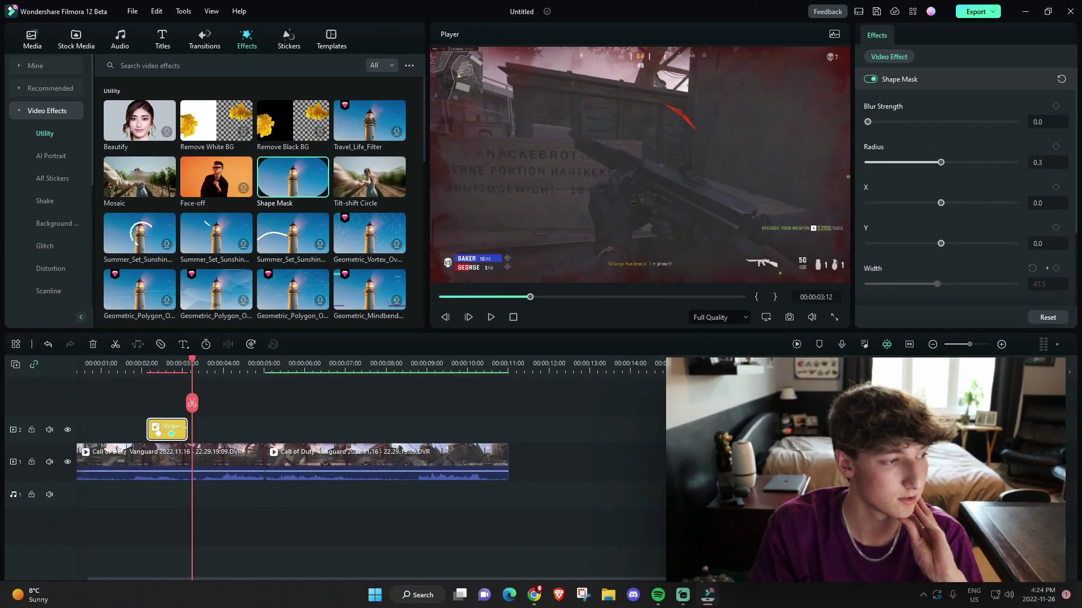
# Step: Add the preset Adjustment Layer from the media library to the timeline
pyautogui.click(33, 38)
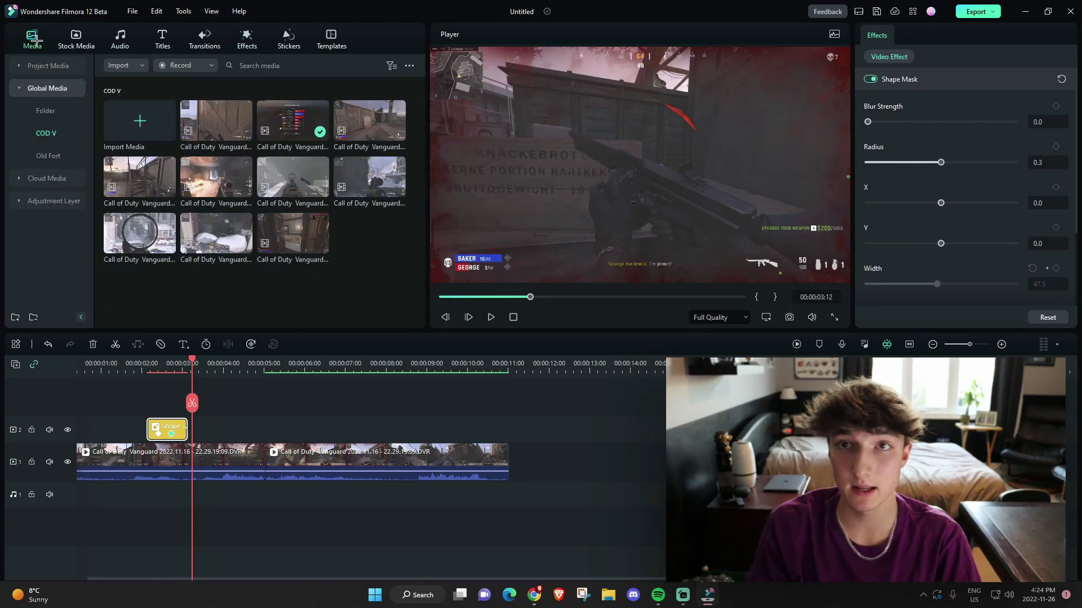
pyautogui.click(54, 201)
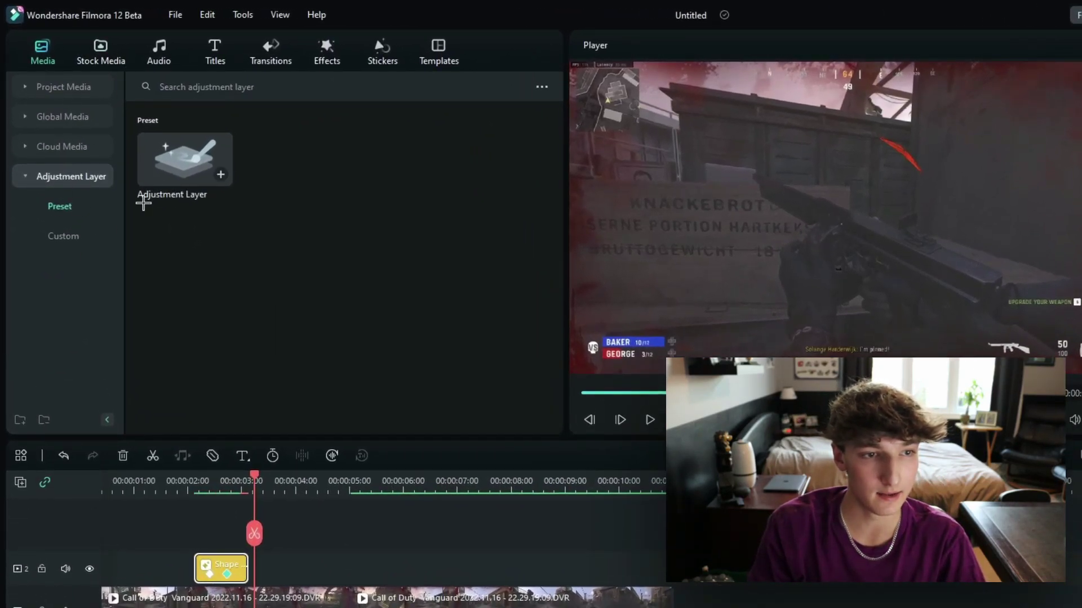
pyautogui.click(74, 241)
pyautogui.click(63, 206)
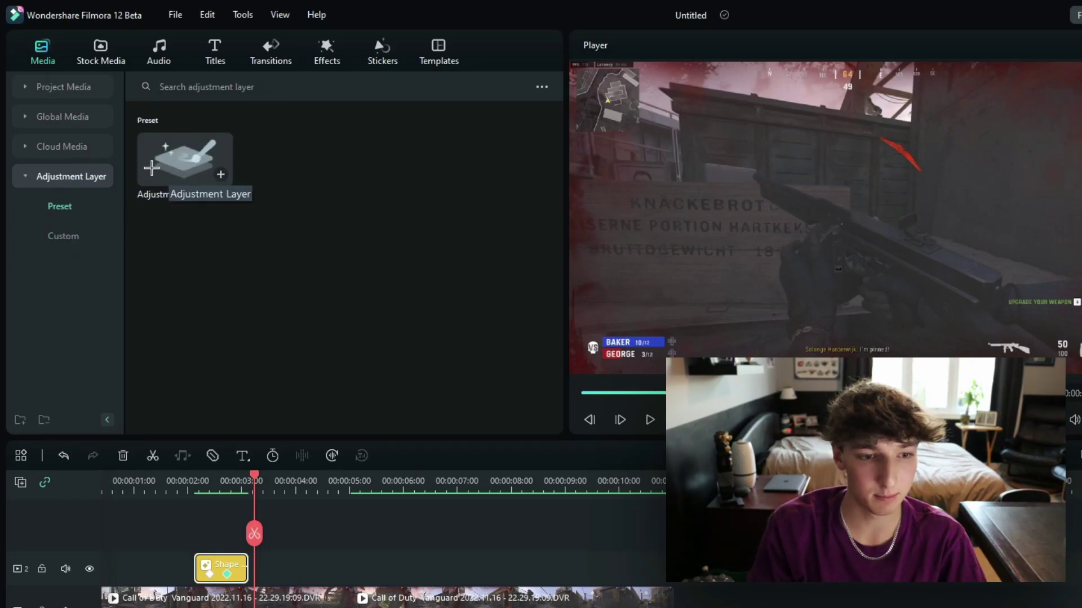
pyautogui.moveTo(151, 165); pyautogui.dragTo(517, 558)
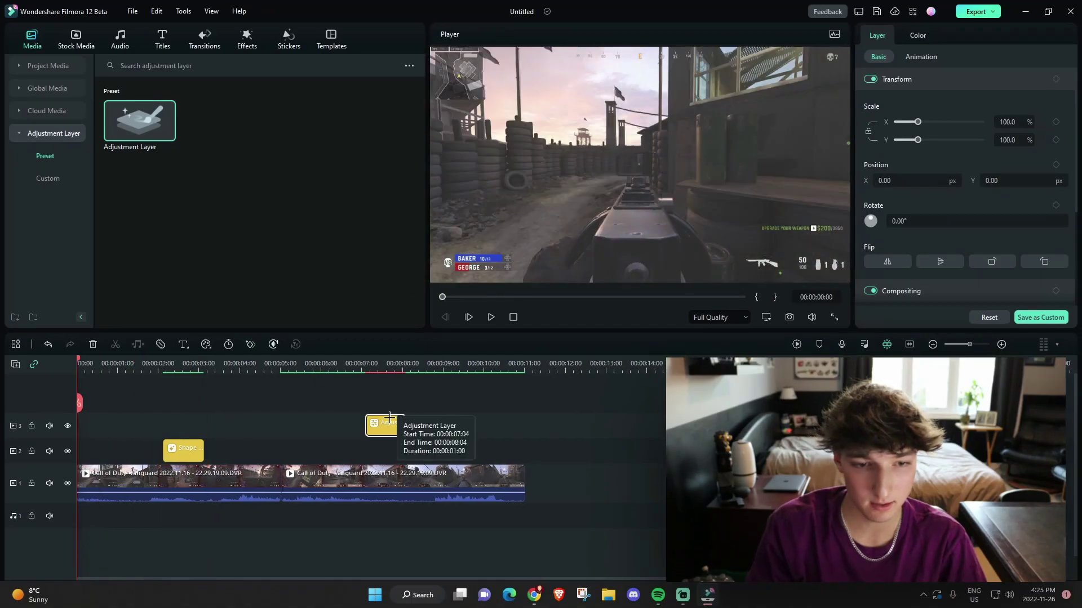
# Step: Move the Shape Mask later and the adjustment layer to track 2's start, playhead at one second
pyautogui.moveTo(184, 450); pyautogui.dragTo(223, 451)
pyautogui.moveTo(388, 422); pyautogui.dragTo(117, 437)
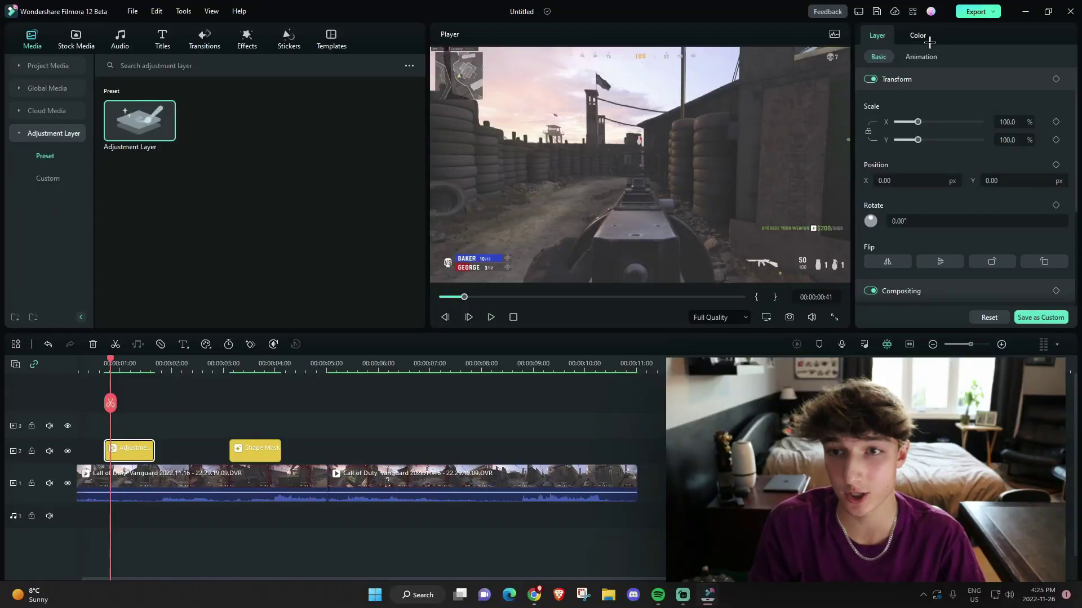
pyautogui.click(921, 57)
pyautogui.click(879, 58)
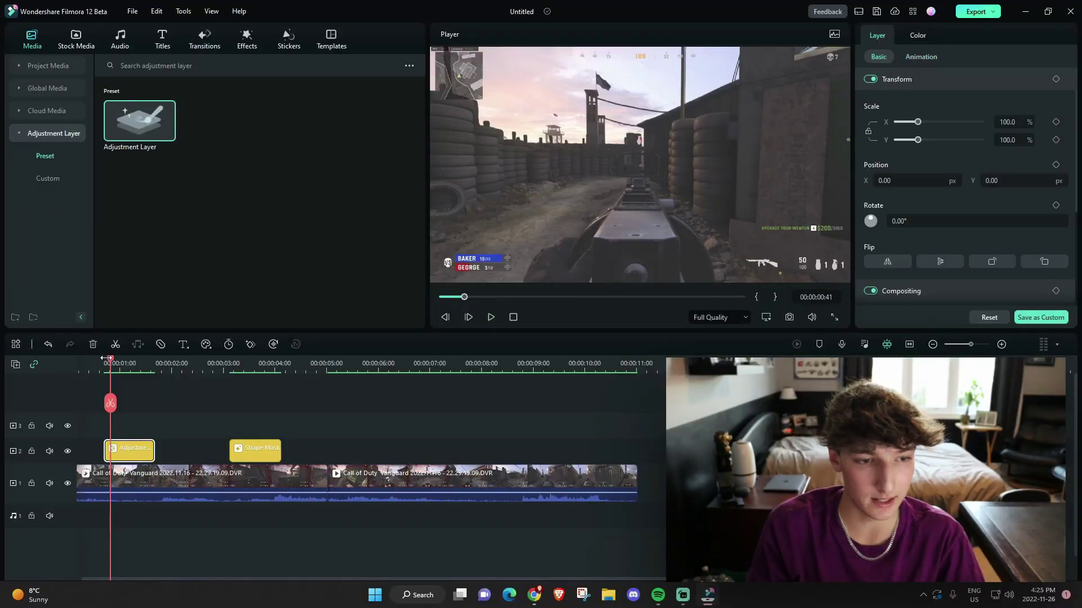
pyautogui.moveTo(108, 359); pyautogui.dragTo(120, 361)
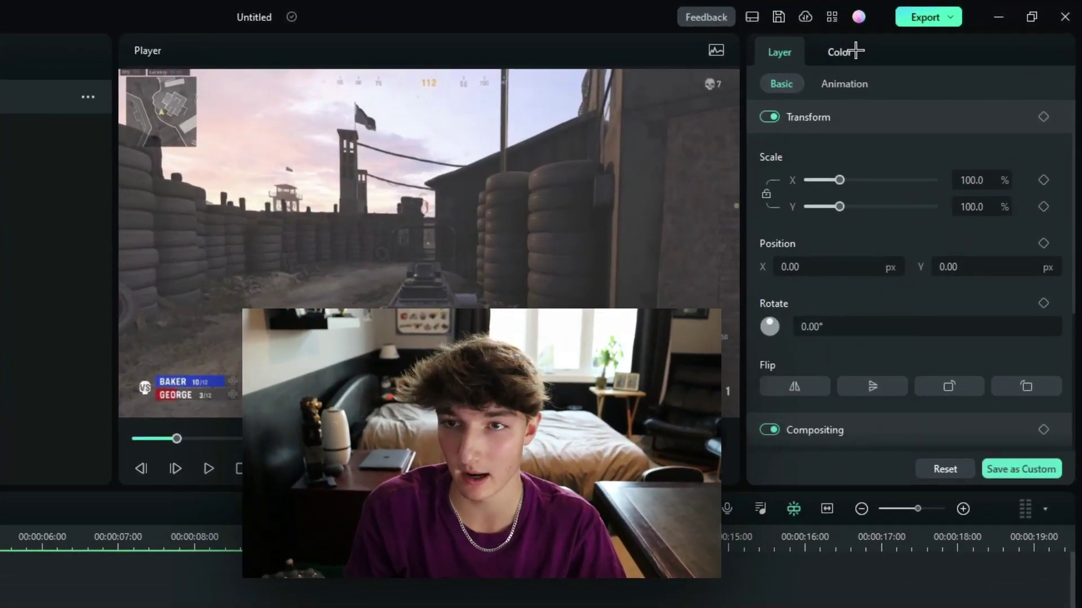
# Step: Open the adjustment layer's Color settings and browse the full preset gallery
pyautogui.click(920, 35)
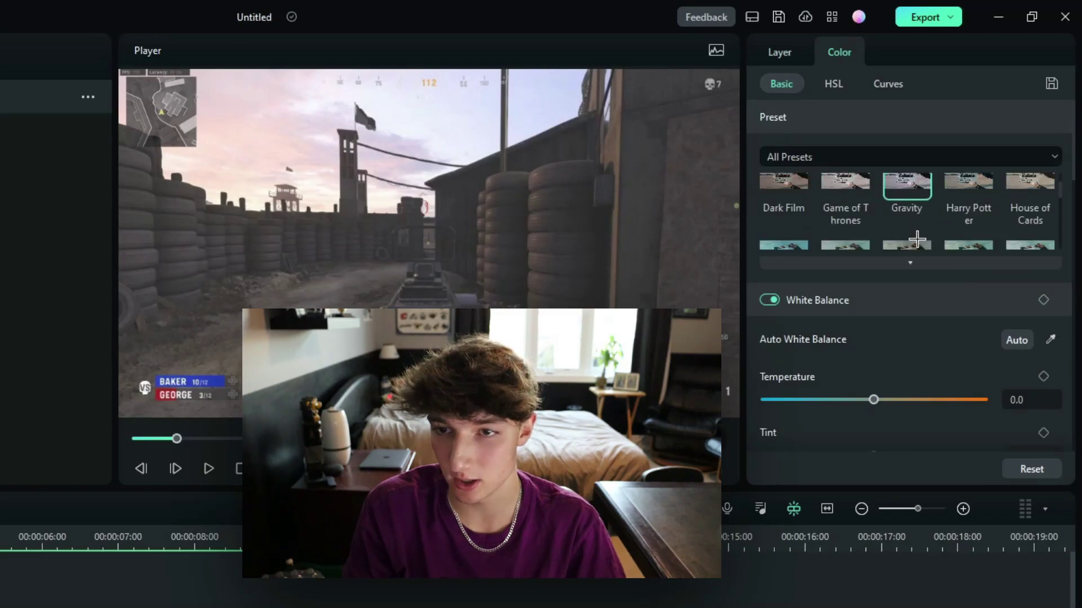
pyautogui.click(910, 263)
pyautogui.scroll(-3, 929, 338)
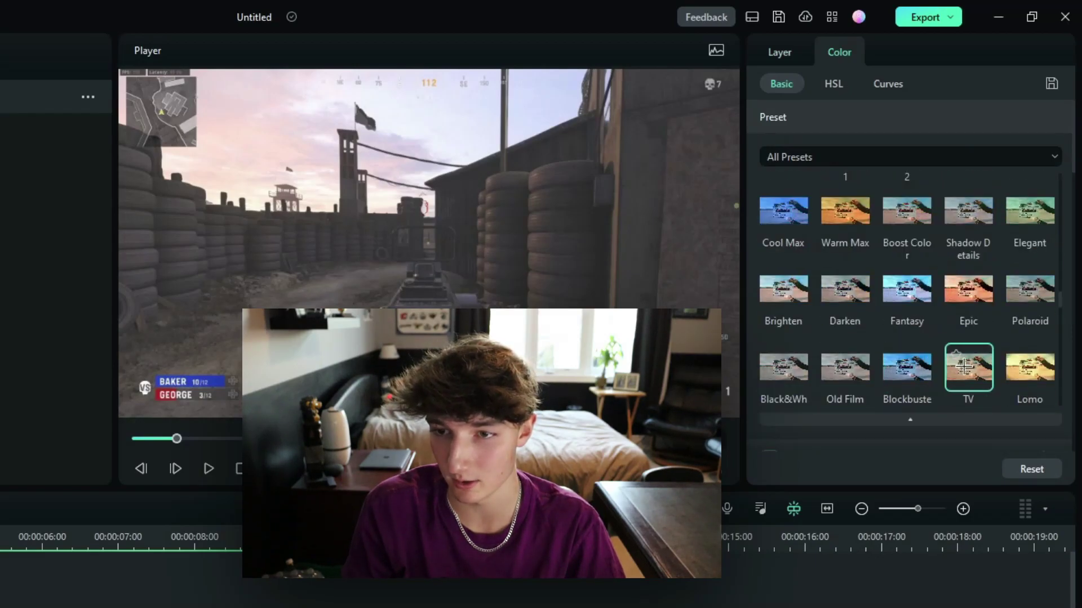
pyautogui.scroll(-3, 907, 338)
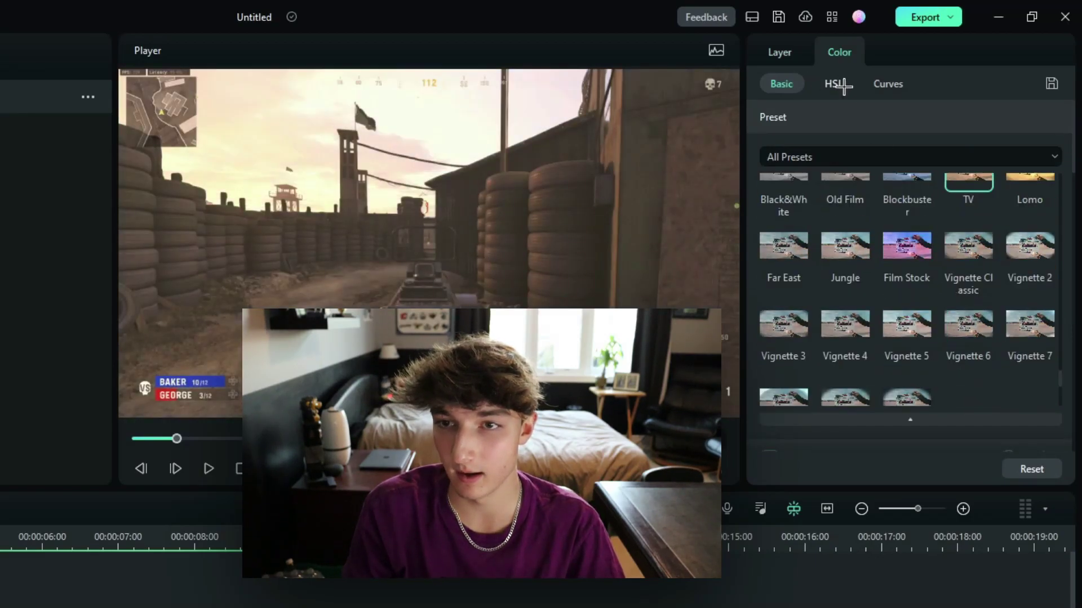
# Step: Pull the luminance curve down and raise Exposure to 26.4
pyautogui.click(889, 83)
pyautogui.moveTo(968, 293); pyautogui.dragTo(961, 317)
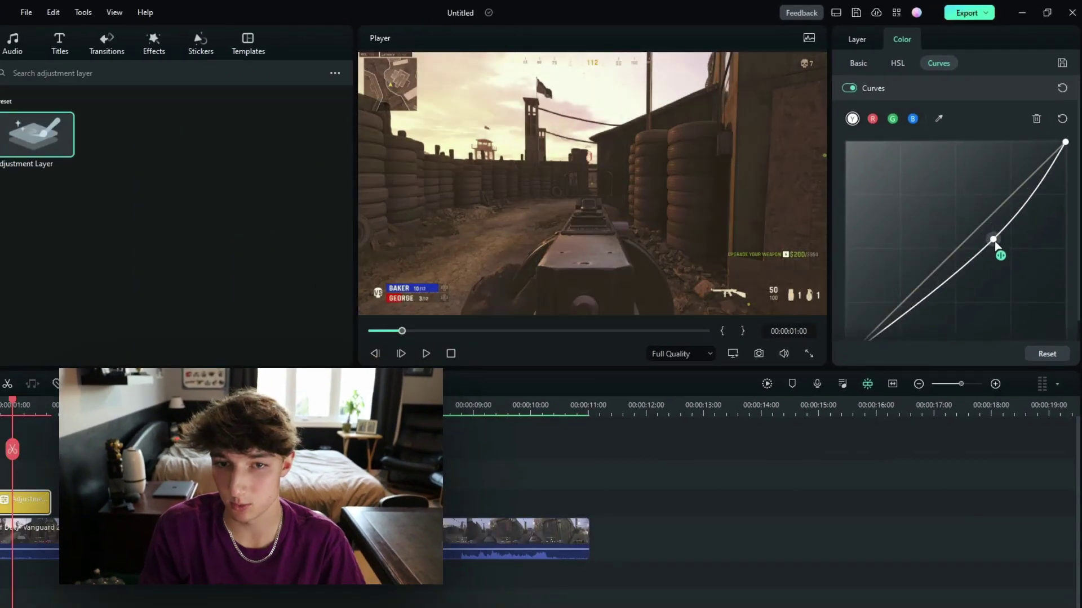
pyautogui.click(858, 63)
pyautogui.scroll(-5, 975, 269)
pyautogui.scroll(-5, 975, 269)
pyautogui.moveTo(954, 167); pyautogui.dragTo(950, 167)
pyautogui.scroll(-10, 941, 178)
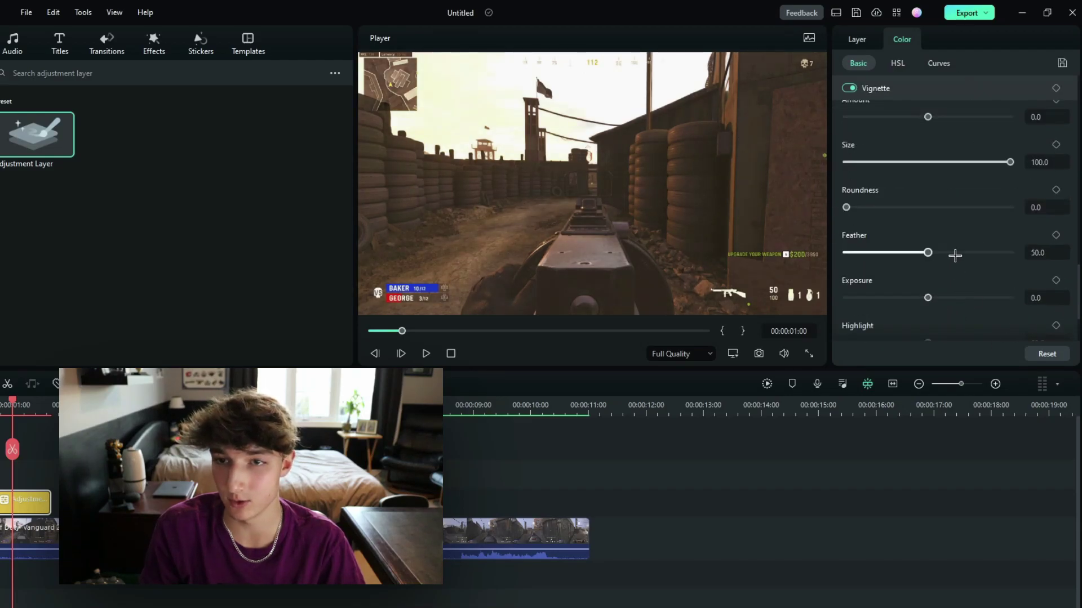
pyautogui.scroll(15, 910, 90)
# Step: Switch the colour Preset category to 3D LUT and browse its presets
pyautogui.click(901, 118)
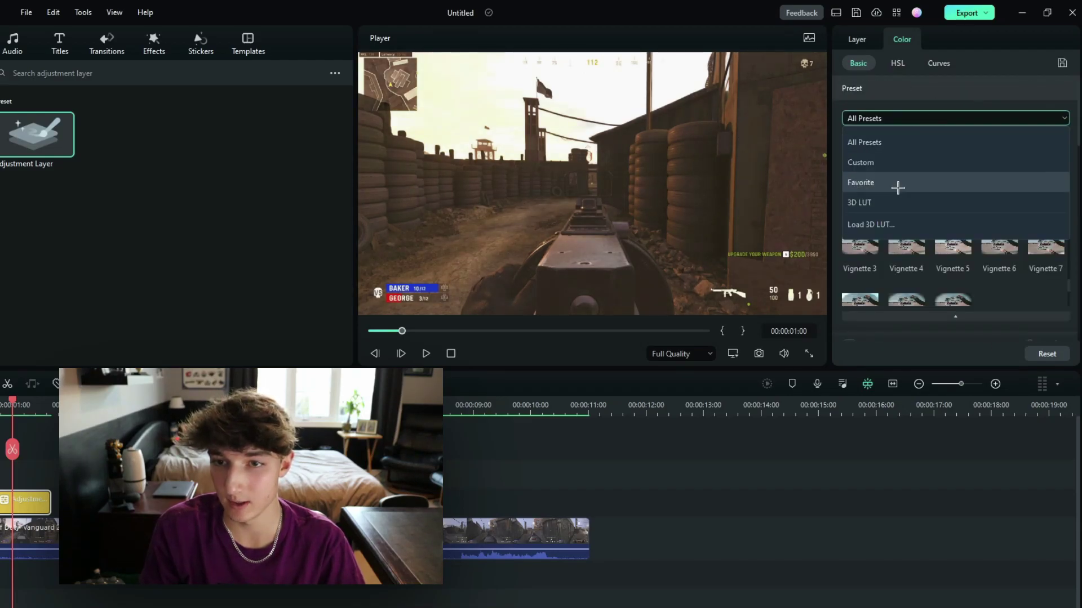
pyautogui.click(901, 203)
pyautogui.scroll(1, 953, 208)
pyautogui.scroll(-2, 958, 211)
pyautogui.scroll(2, 956, 209)
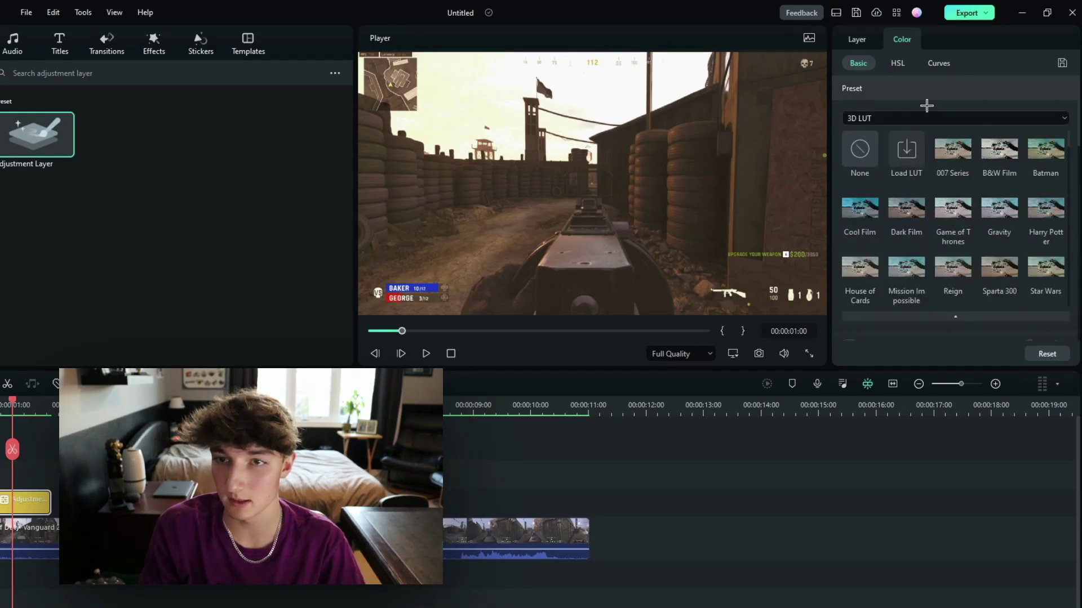
pyautogui.click(857, 41)
pyautogui.scroll(-3, 958, 174)
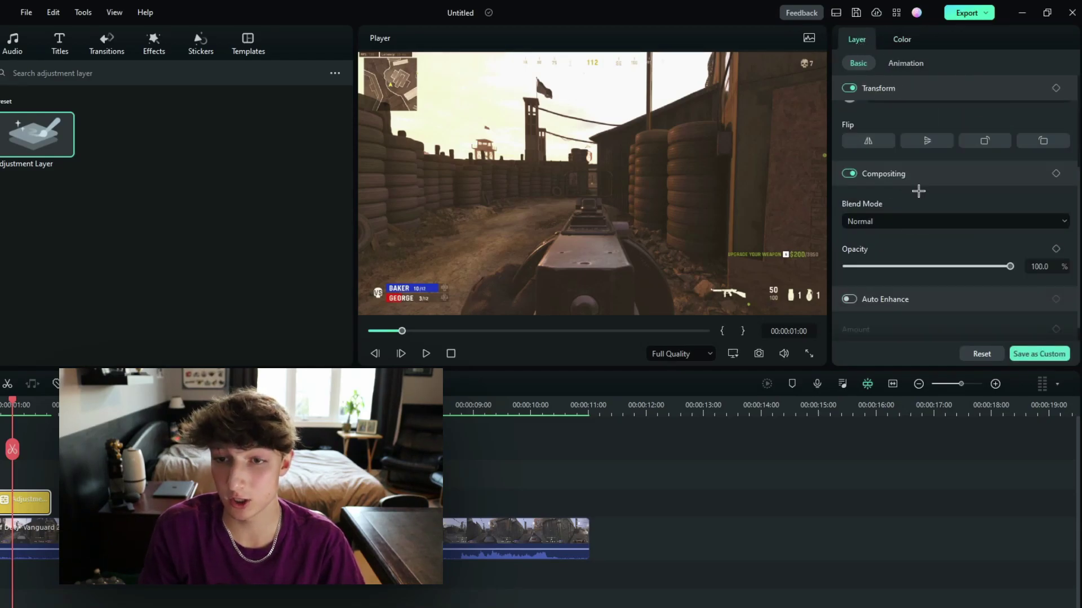
pyautogui.click(912, 220)
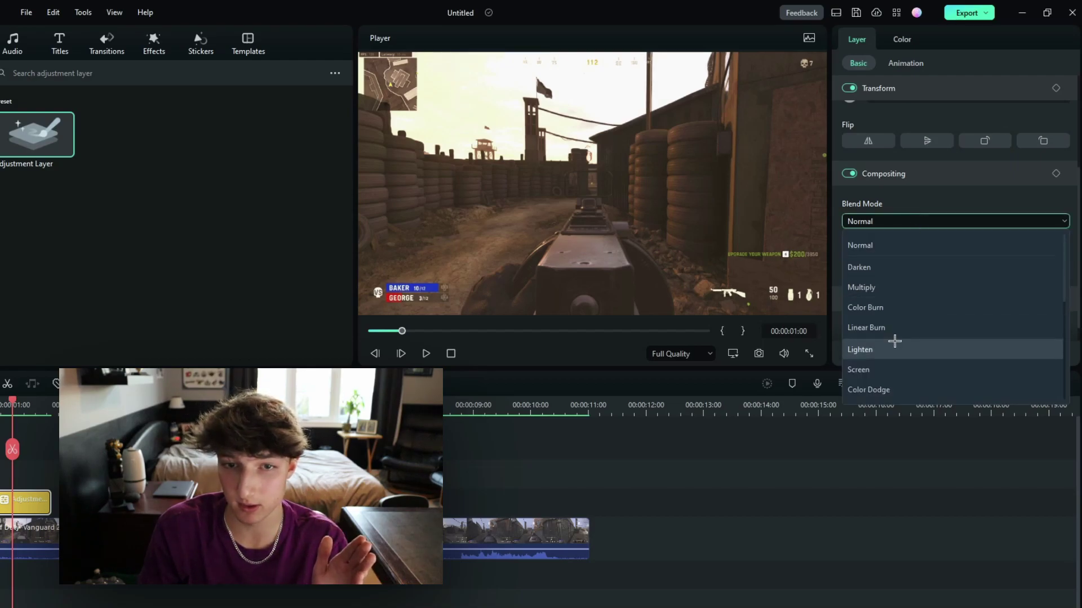
pyautogui.click(894, 342)
pyautogui.click(905, 219)
pyautogui.click(884, 248)
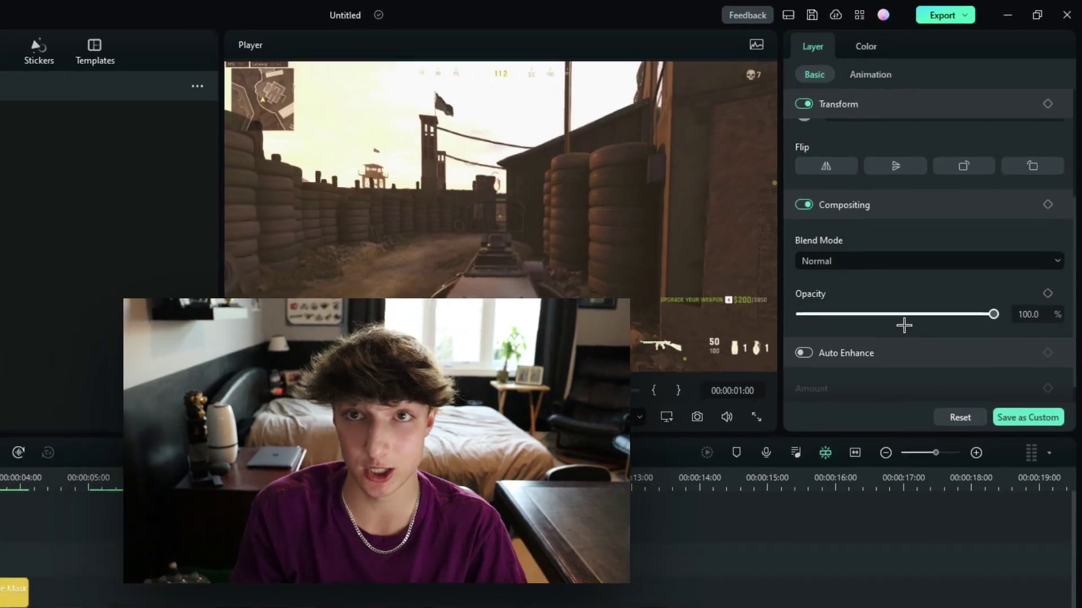
pyautogui.moveTo(121, 368); pyautogui.dragTo(180, 376)
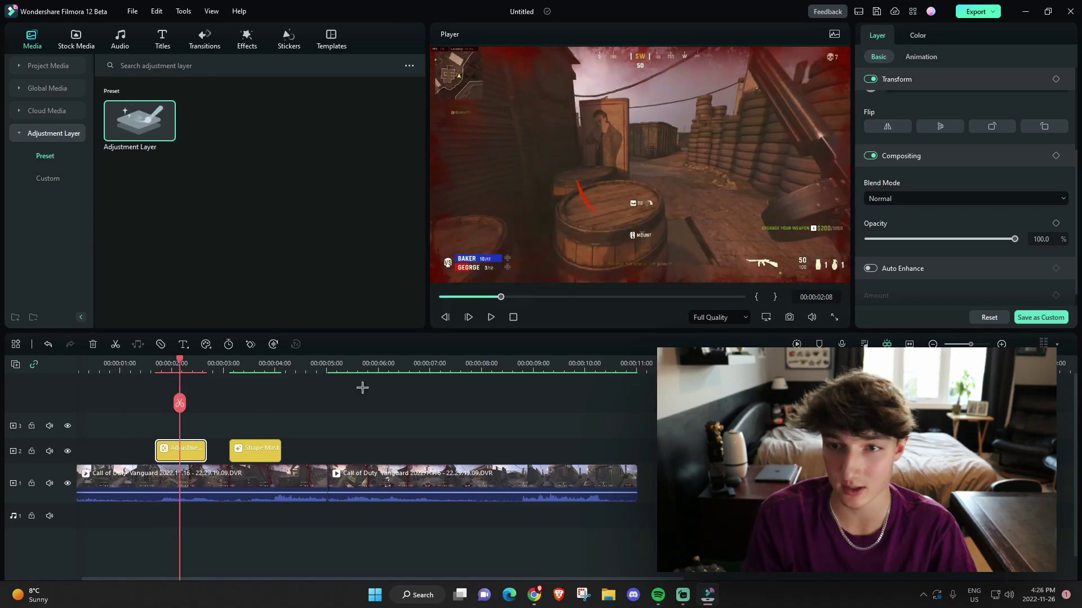
# Step: Show the adjustment layer's Color settings and move the preview back to 00:00:02:00
pyautogui.scroll(3, 950, 198)
pyautogui.click(926, 57)
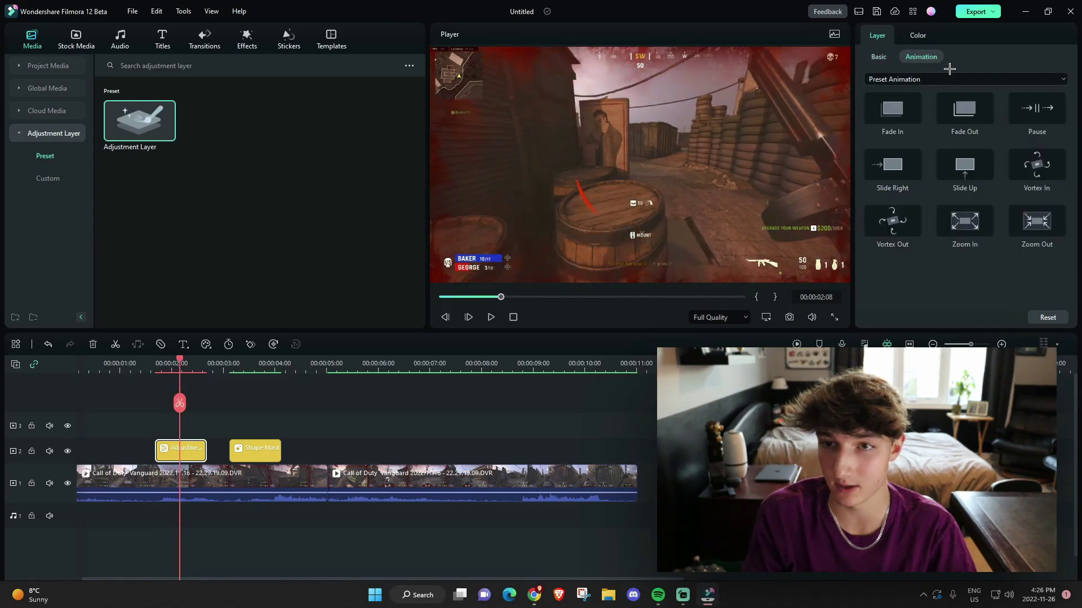
pyautogui.click(922, 37)
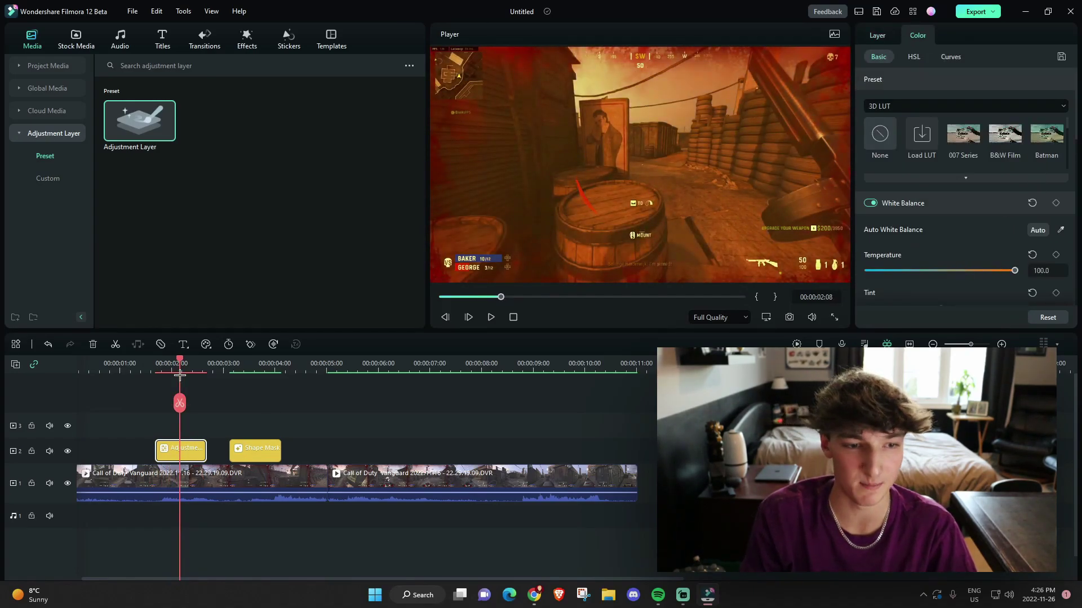
pyautogui.moveTo(182, 375); pyautogui.dragTo(157, 376)
# Step: Move and duplicate the adjustment clip on track 3, then undo both edits
pyautogui.moveTo(191, 451); pyautogui.dragTo(438, 394)
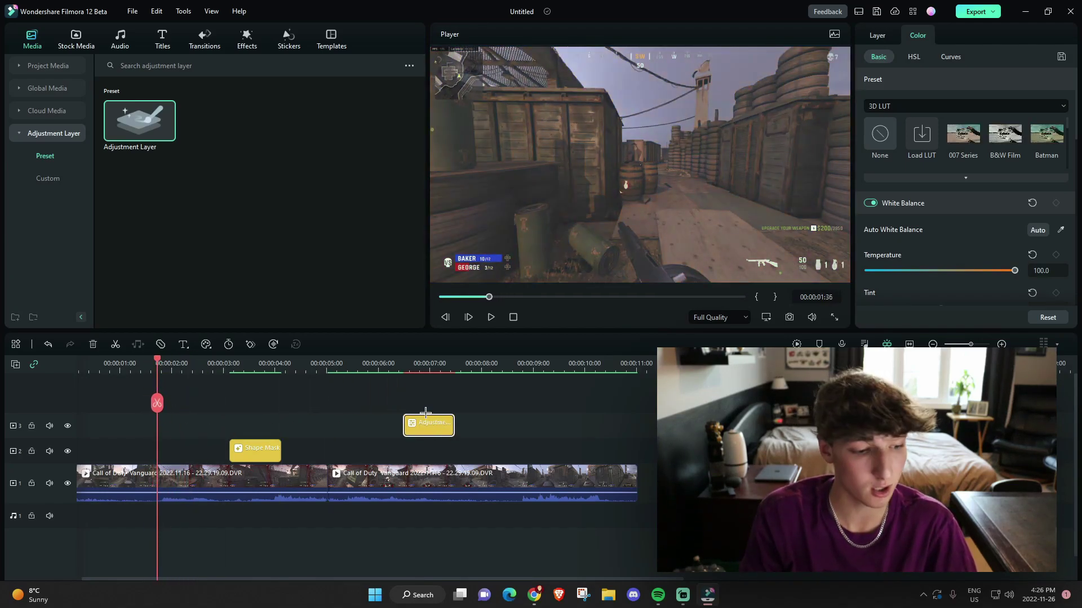
pyautogui.hotkey('ctrl', 'v')
pyautogui.hotkey('ctrl', 'v')
pyautogui.hotkey('ctrl', 'v')
pyautogui.hotkey('ctrl', 'v')
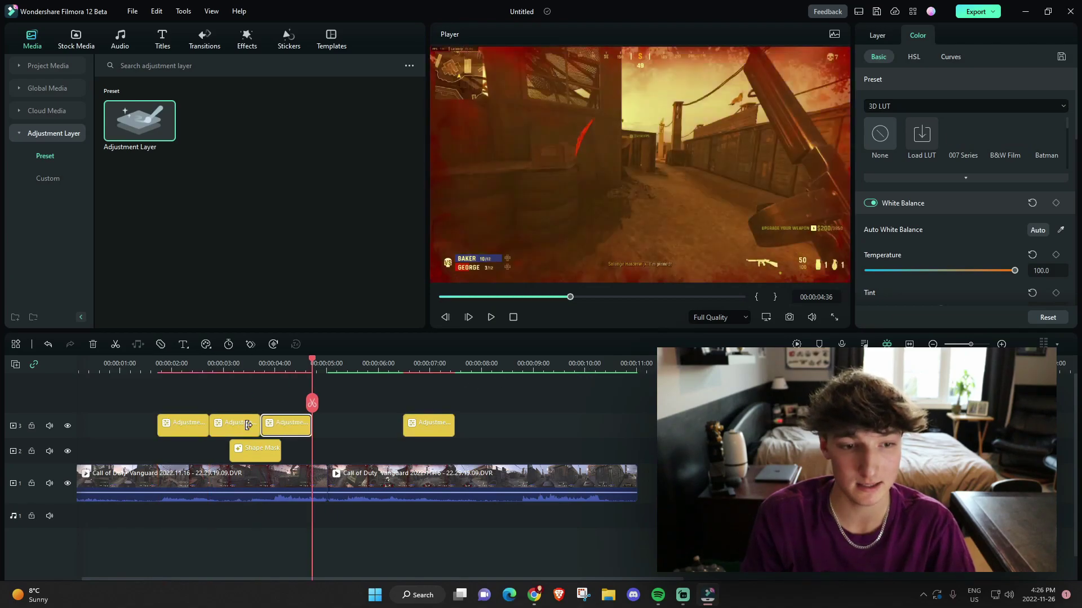
pyautogui.hotkey('ctrl', 'z')
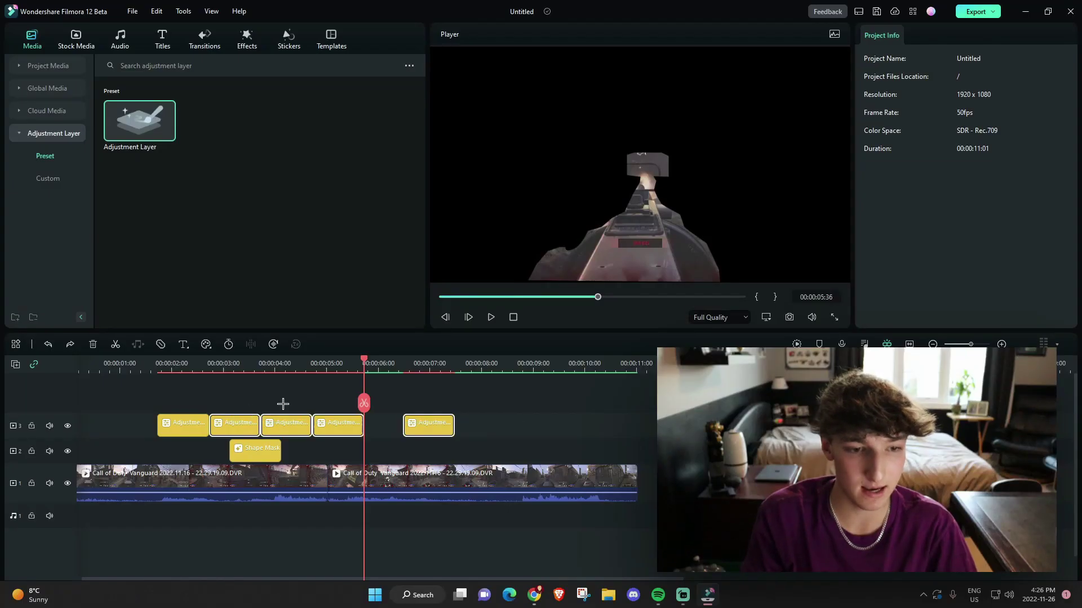
pyautogui.hotkey('ctrl', 'z')
pyautogui.hotkey('ctrl', 'z')
pyautogui.hotkey('ctrl', 'z')
pyautogui.hotkey('ctrl', 'z')
pyautogui.hotkey('ctrl', 'z')
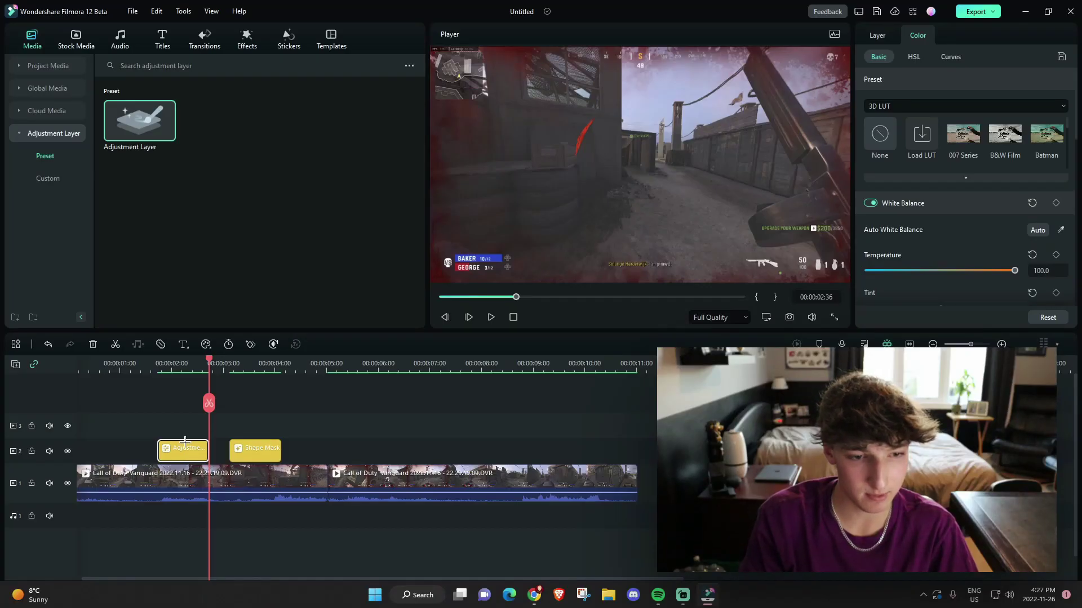
# Step: Undo the shape-mask and adjustment clips, then show the first Call of Duty clip's AI Tools settings
pyautogui.hotkey('ctrl', 'z')
pyautogui.hotkey('ctrl', 'z')
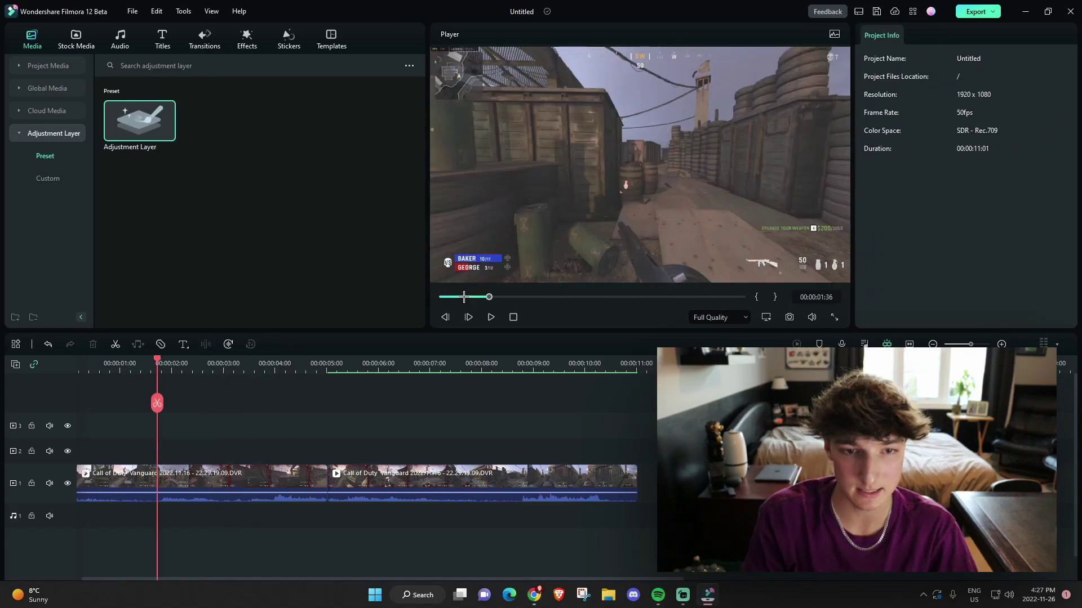
pyautogui.click(257, 484)
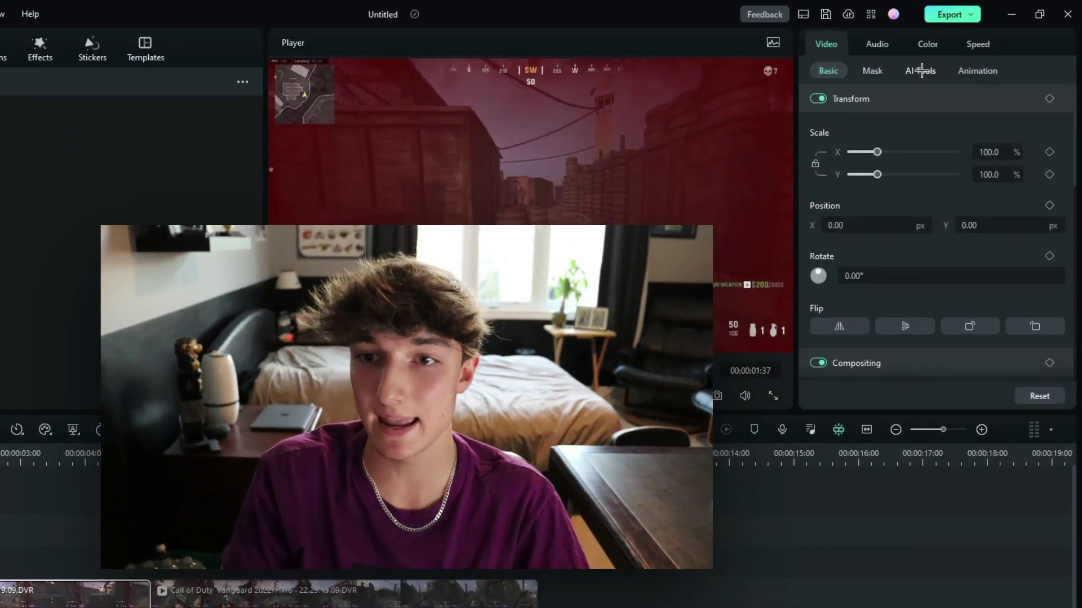
pyautogui.click(921, 70)
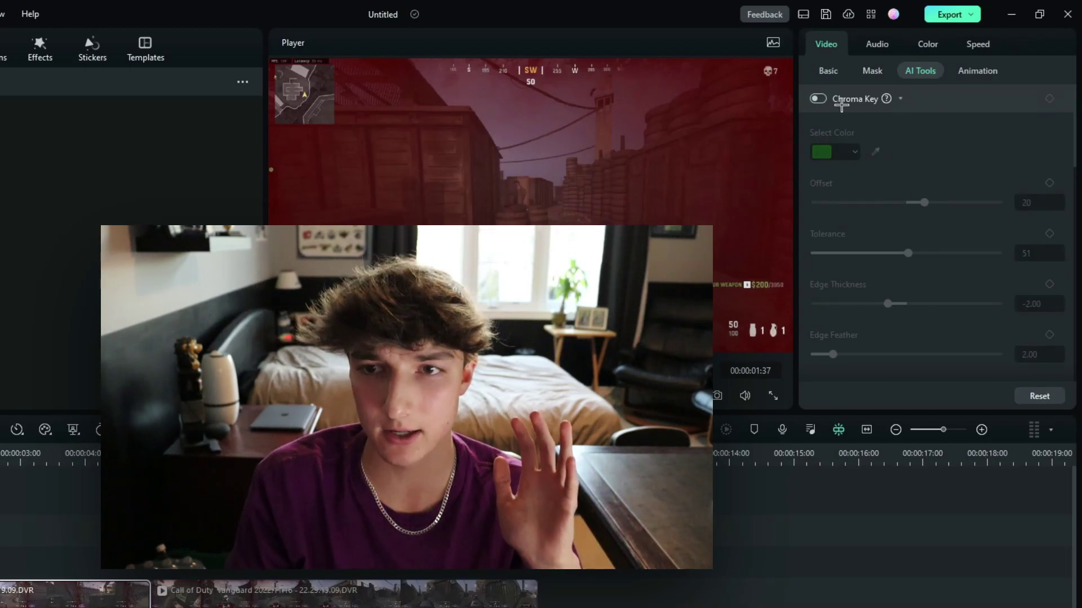
pyautogui.scroll(-10, 989, 118)
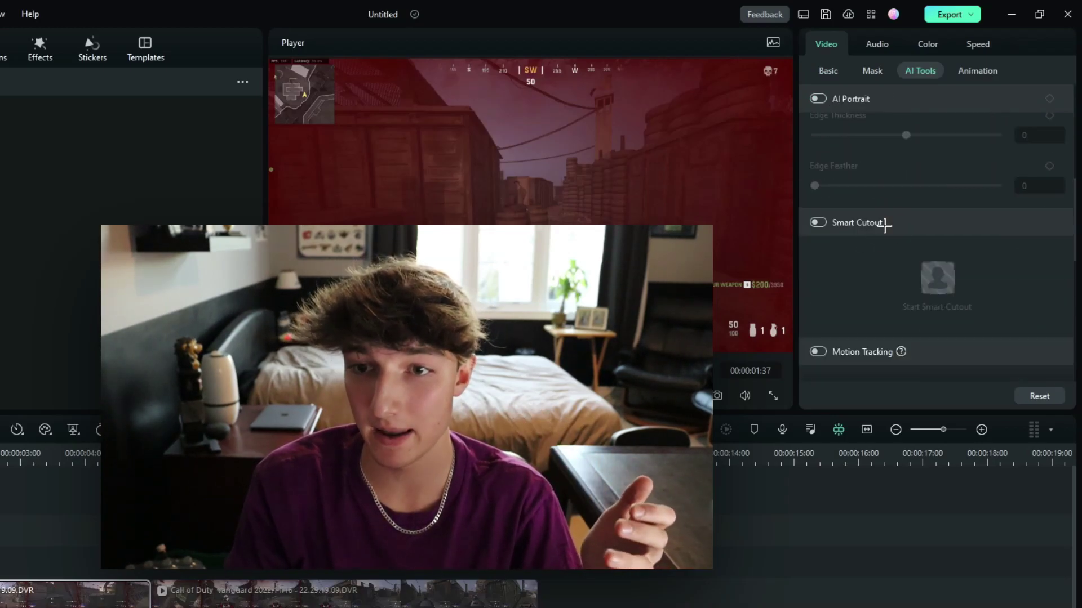
pyautogui.scroll(-8, 940, 213)
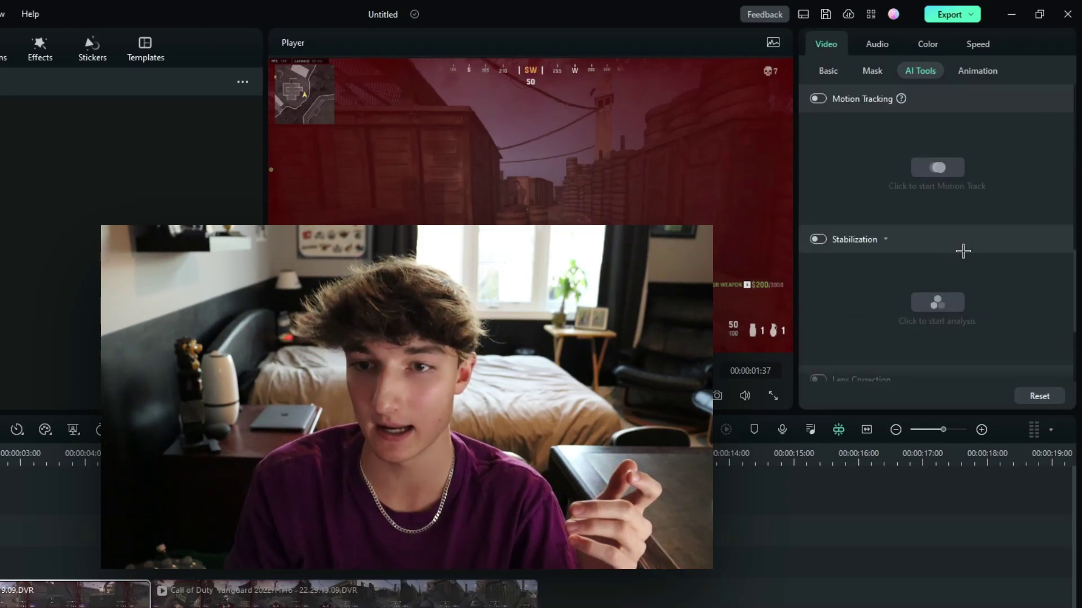
pyautogui.scroll(2, 944, 145)
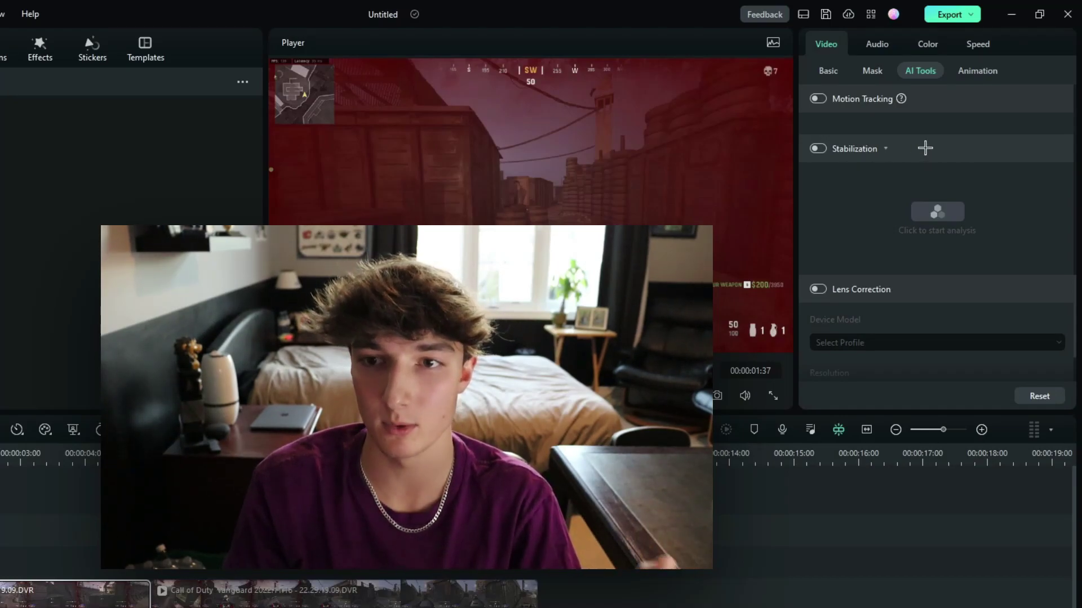
pyautogui.scroll(4, 925, 148)
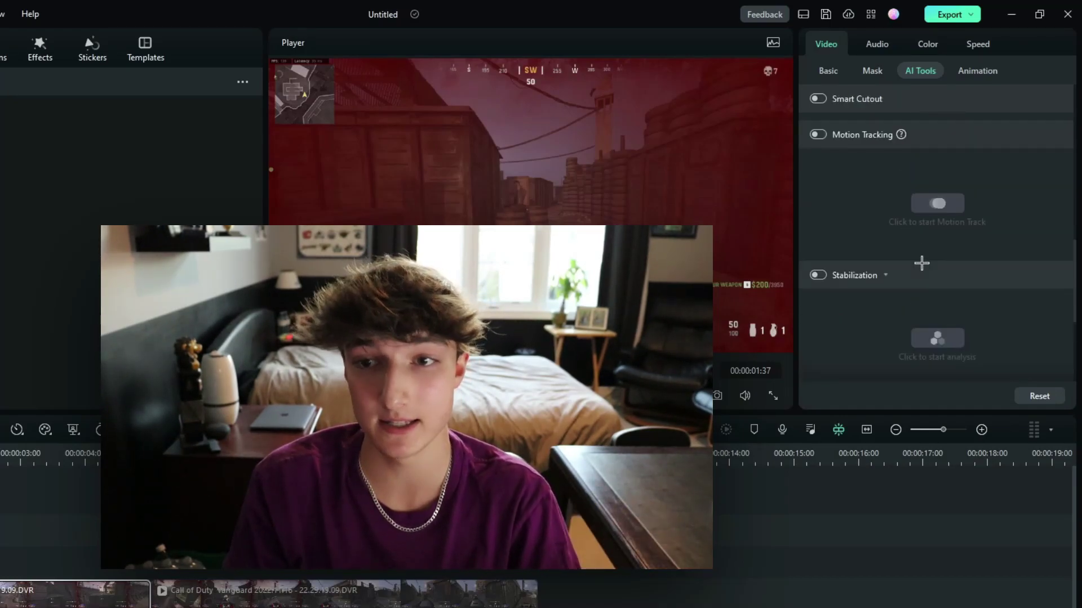
pyautogui.scroll(2, 958, 257)
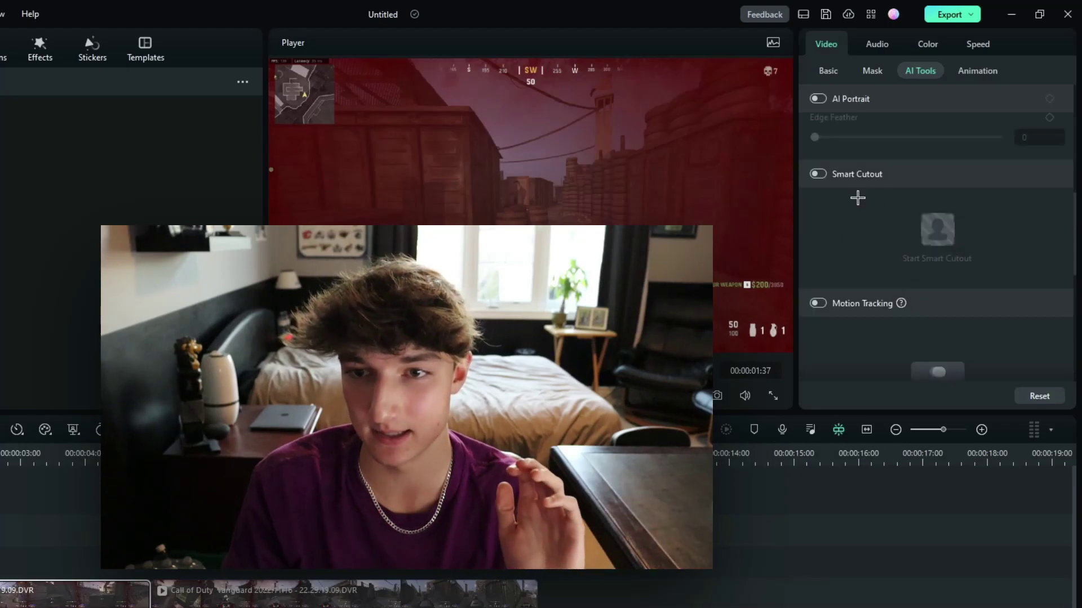
pyautogui.scroll(1, 842, 180)
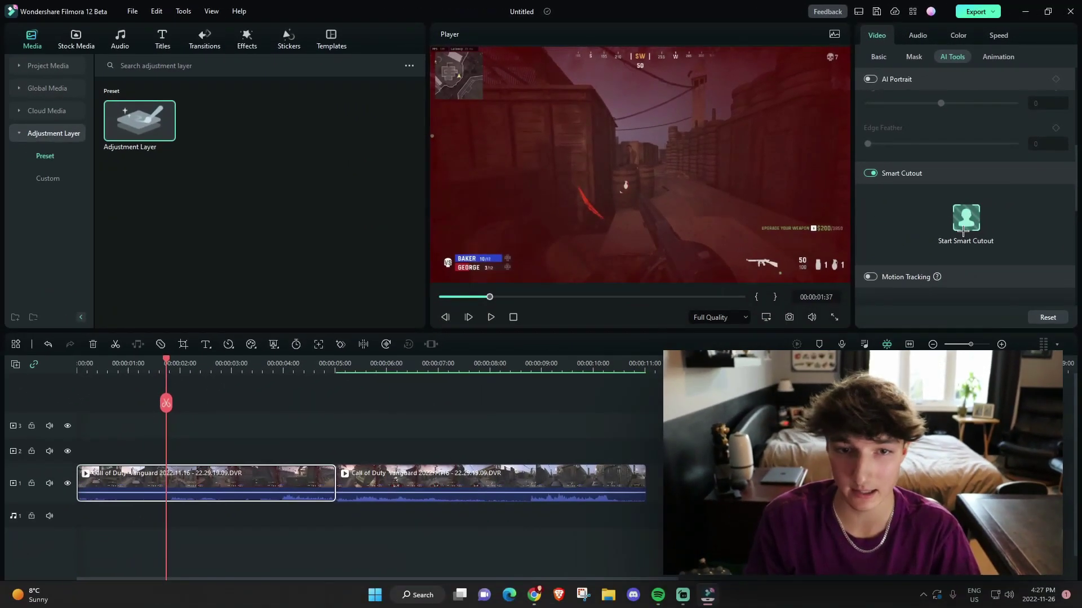
# Step: Preview the Call of Duty clip in Smart Cutout, then browse the Old Fort Fortnite clips
pyautogui.click(937, 272)
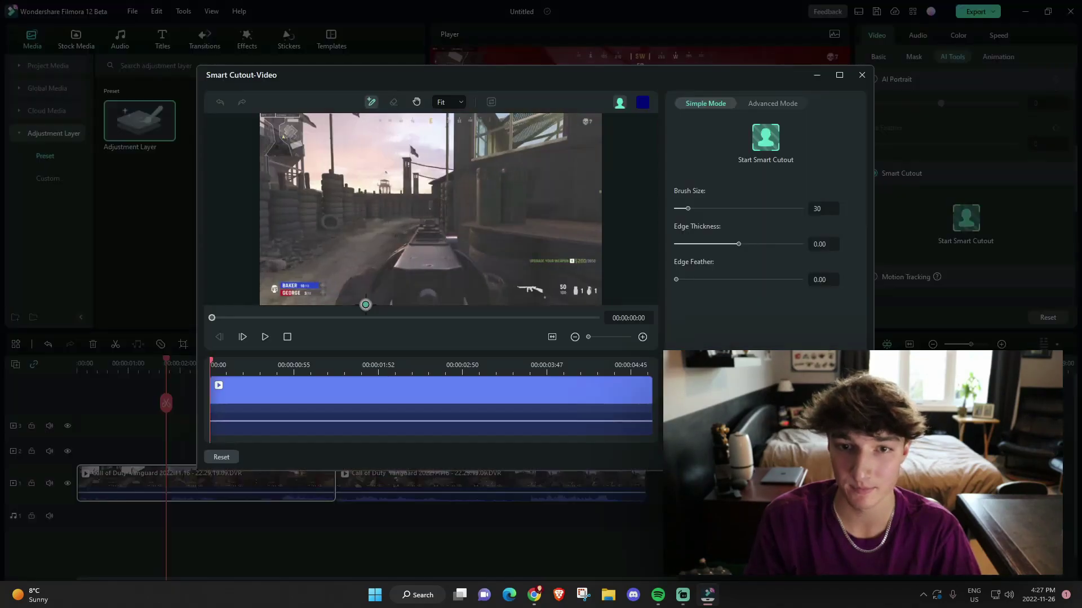
pyautogui.moveTo(320, 363); pyautogui.dragTo(522, 376)
pyautogui.click(894, 73)
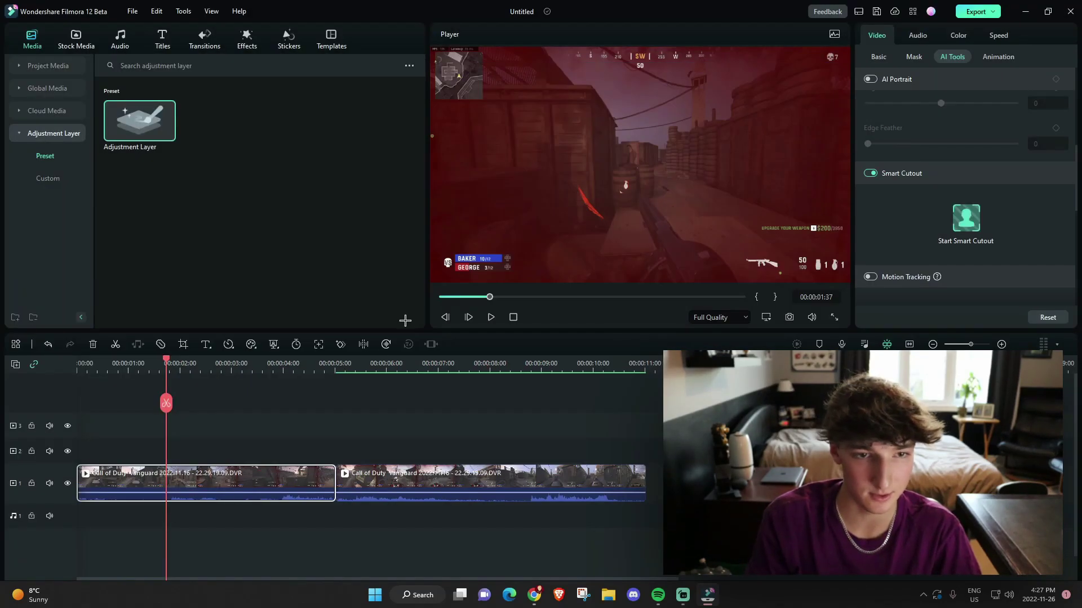
pyautogui.click(37, 48)
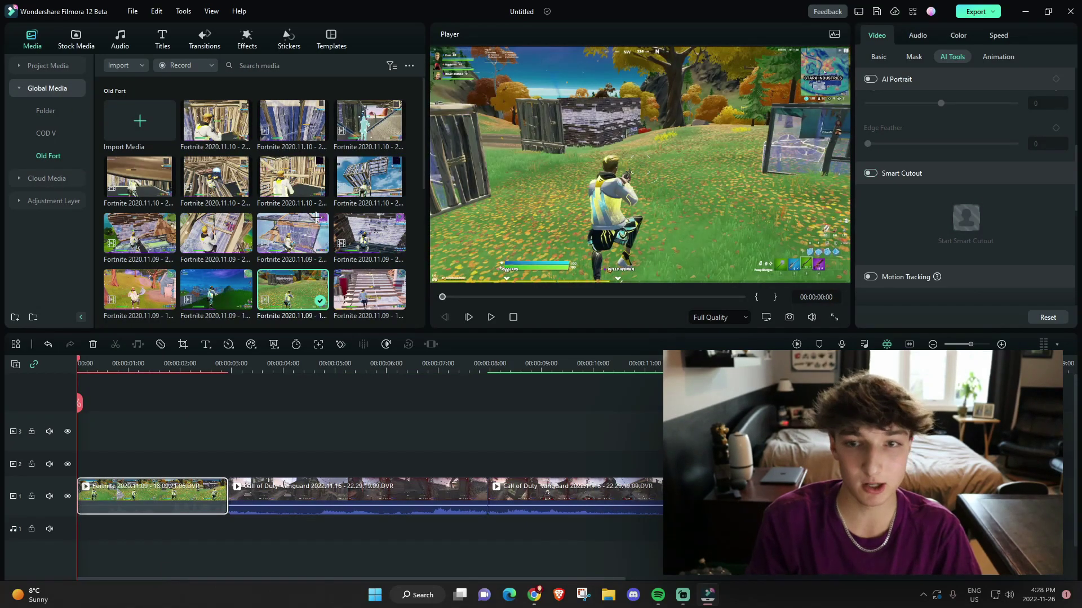
pyautogui.click(893, 171)
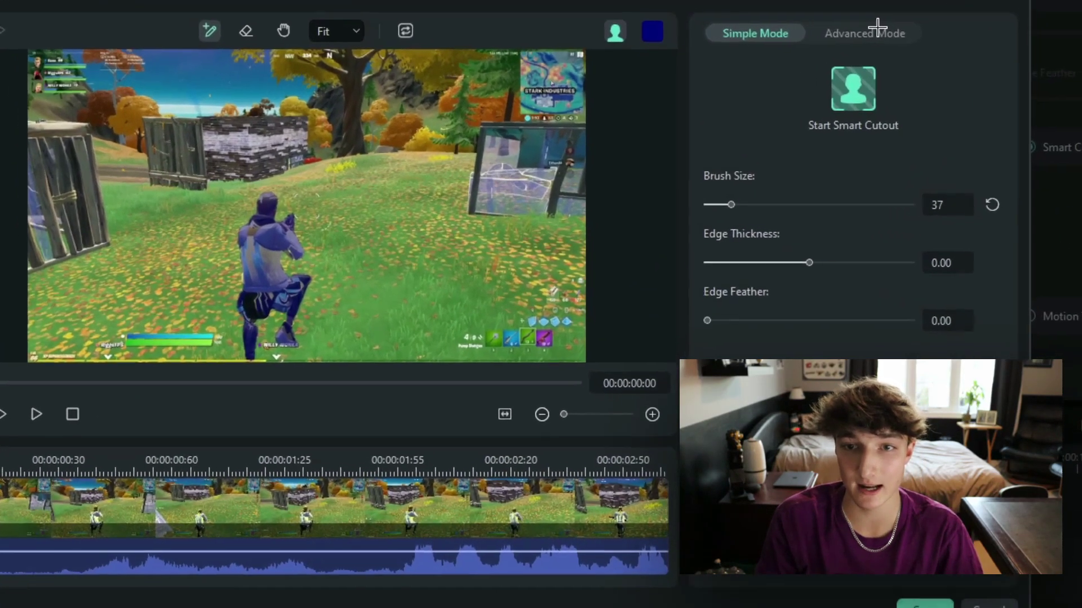
# Step: Stay in simple cutout mode and start Smart Cutout tracking of the Fortnite character
pyautogui.click(801, 79)
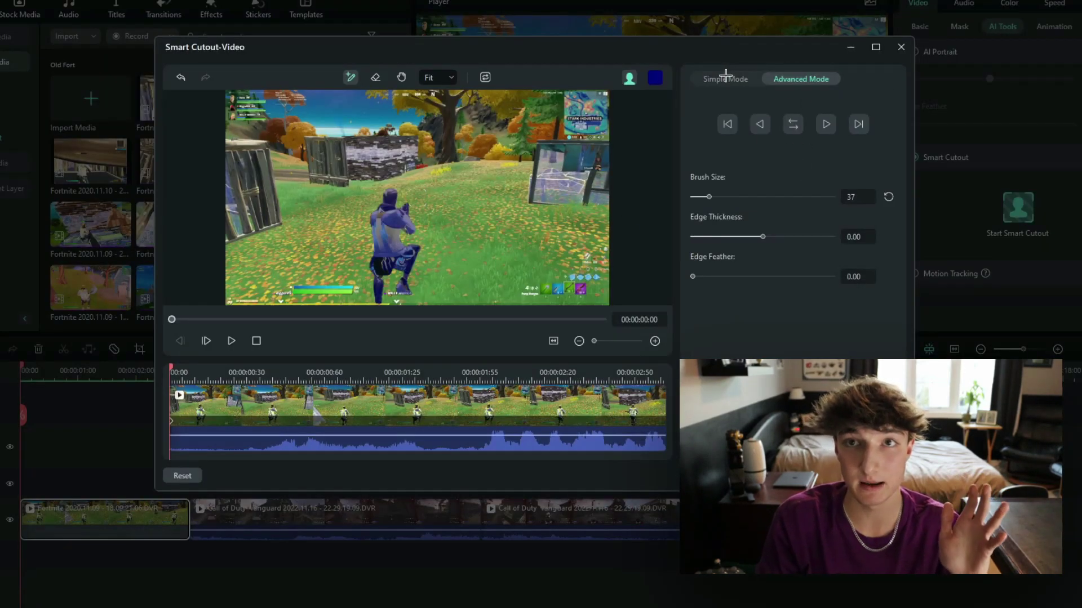
pyautogui.click(725, 79)
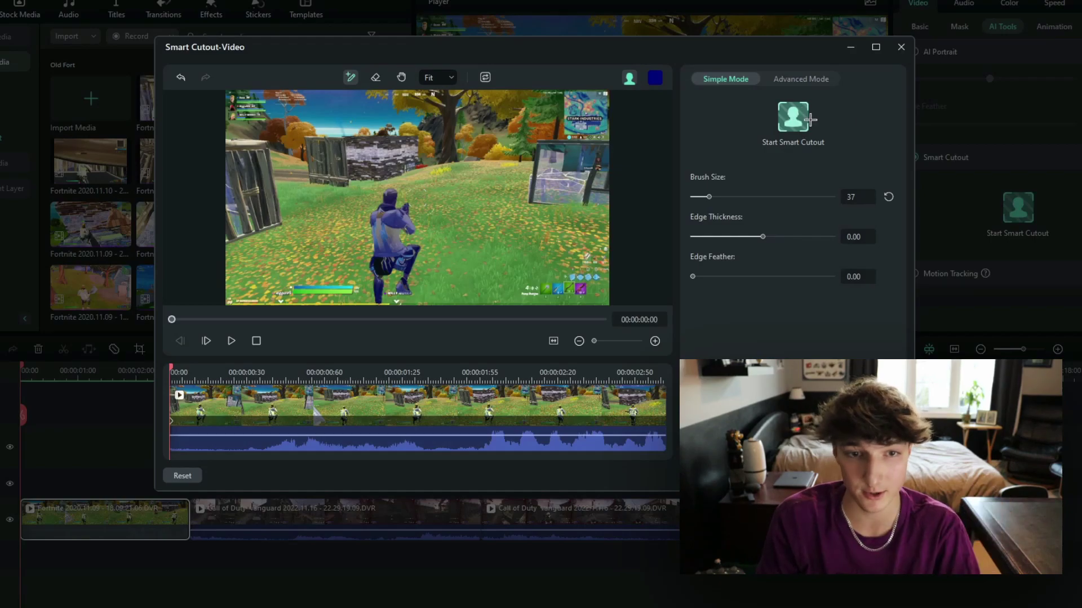
pyautogui.click(820, 120)
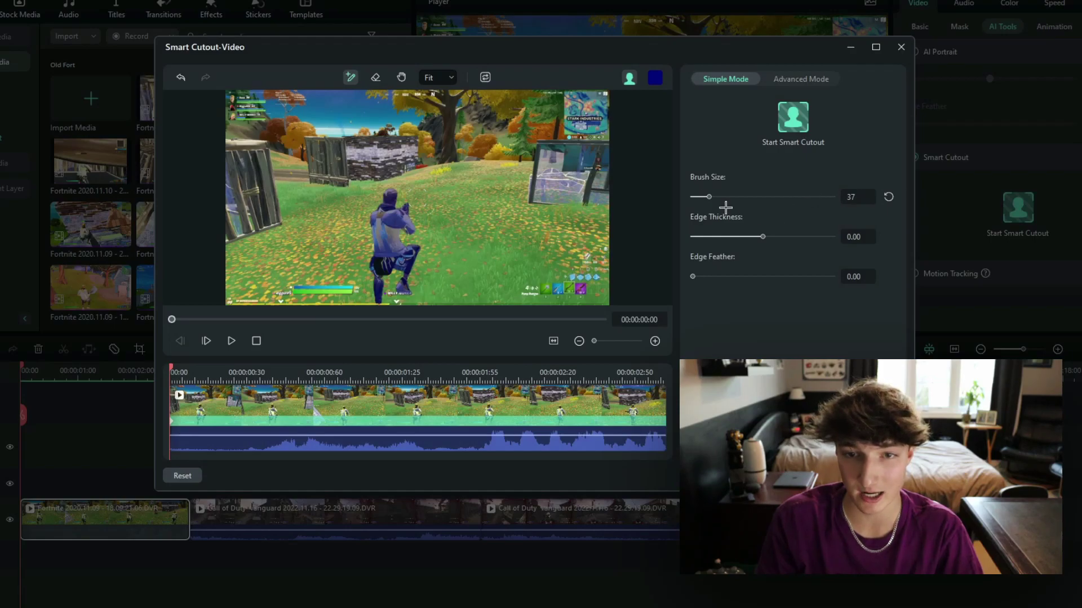
# Step: Set the cutout Edge Thickness to -1.80 and select the Edge Feather value
pyautogui.click(763, 237)
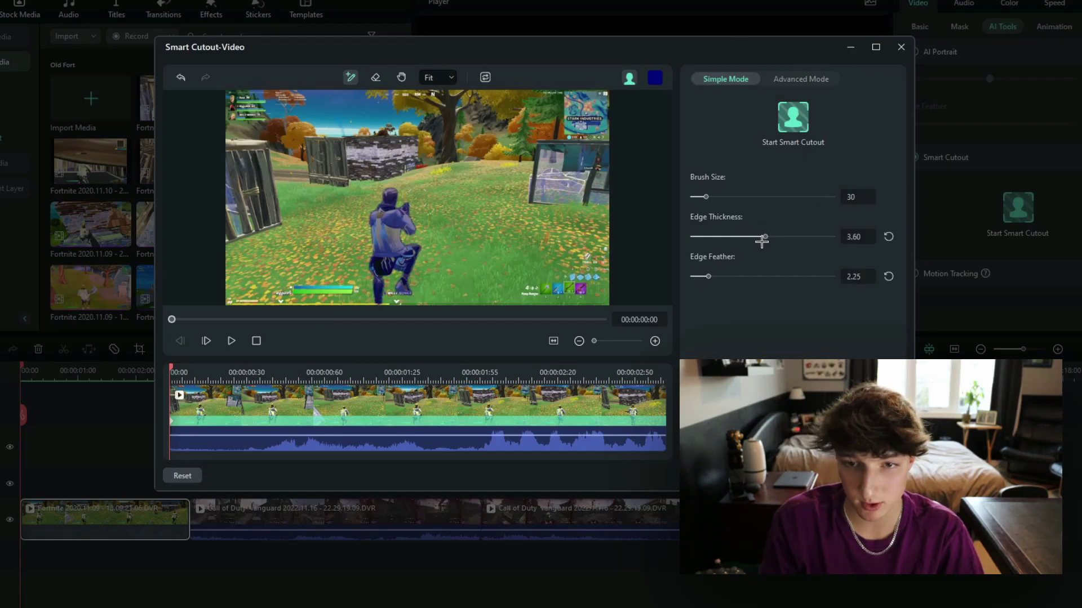
pyautogui.moveTo(764, 237); pyautogui.dragTo(761, 237)
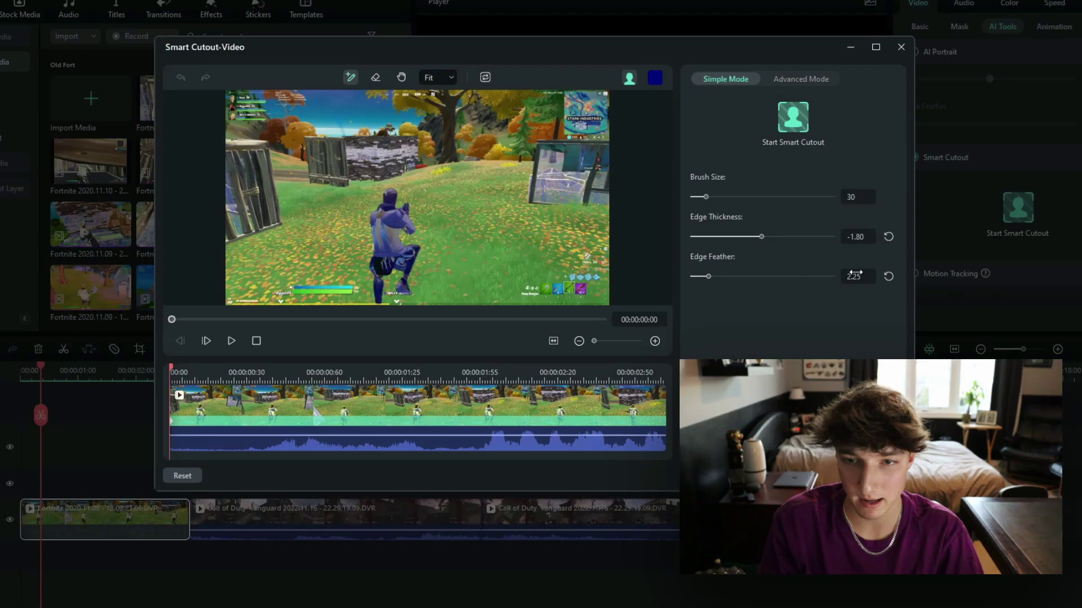
pyautogui.click(866, 281)
# Step: Edit the Edge Feather value, typing a 0, and scrub the preview back to the clip's start
pyautogui.press('BackSpace')
pyautogui.write('0')
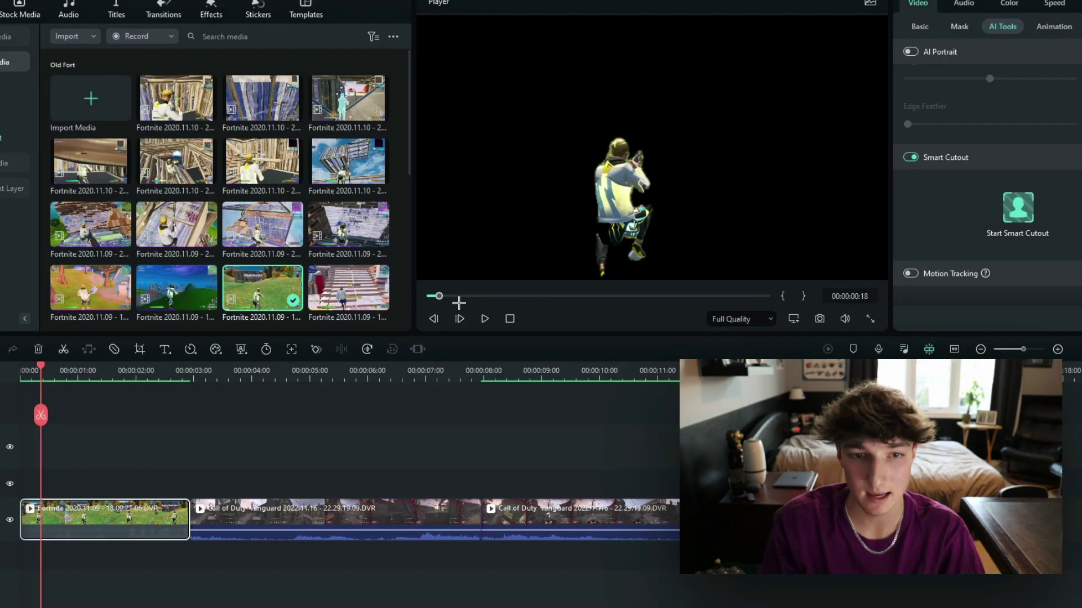
pyautogui.moveTo(458, 297); pyautogui.dragTo(426, 297)
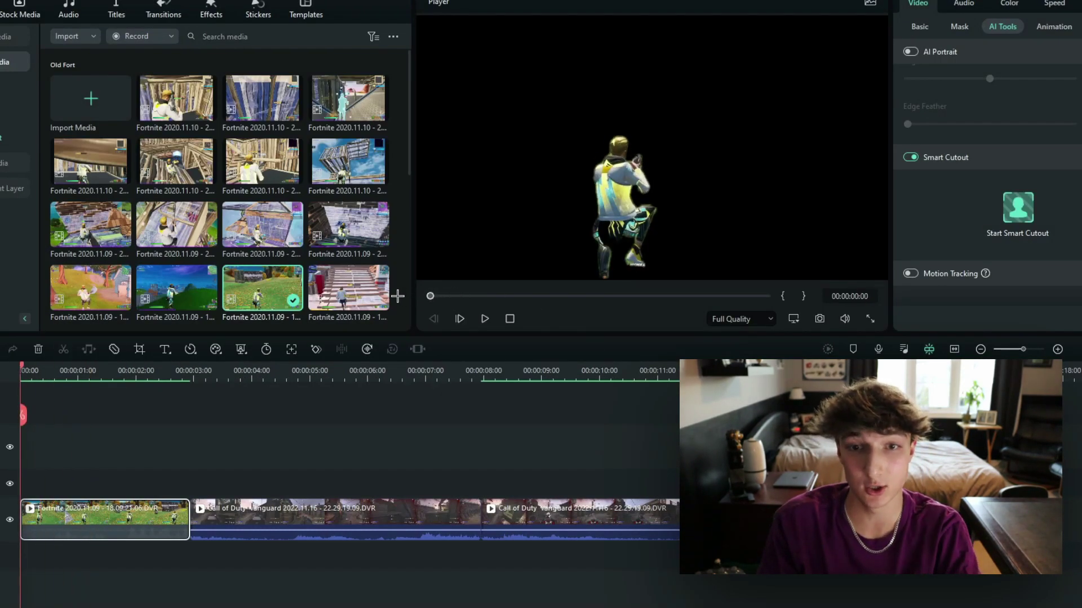